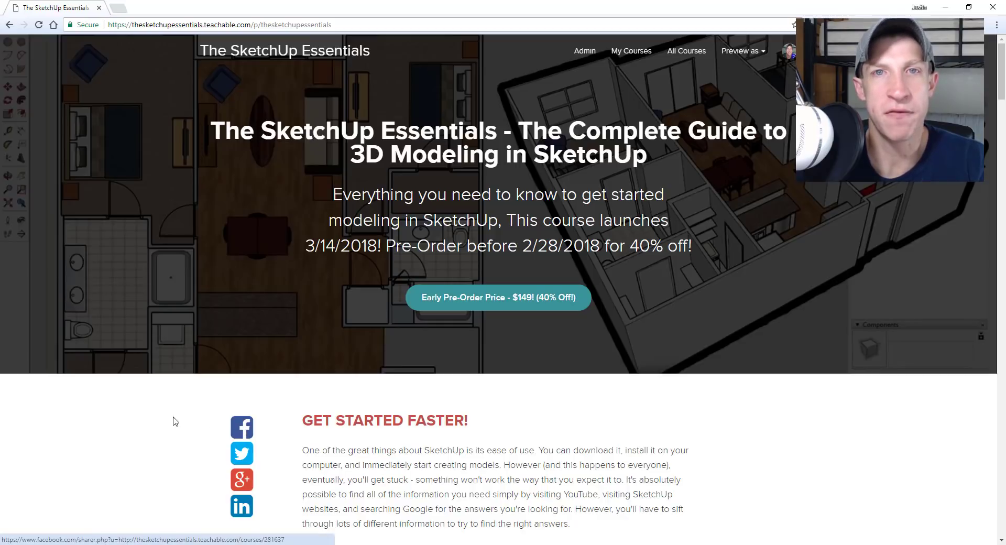
Step: Look through the SketchUp Essentials course page, from the introduction down to the interior design and Layout topics
scroll(175, 419, "down", 6)
scroll(178, 415, "down", 7)
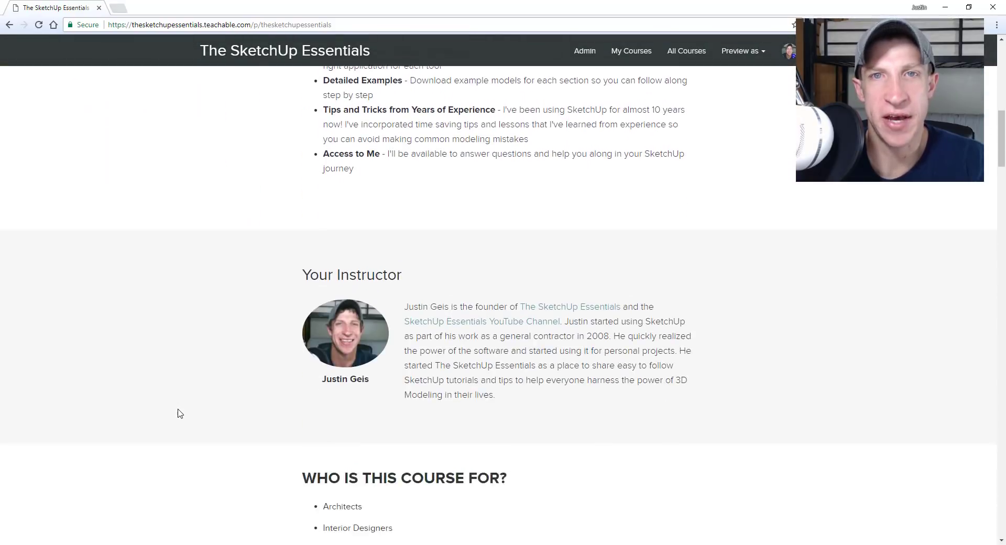
scroll(216, 254, "down", 6)
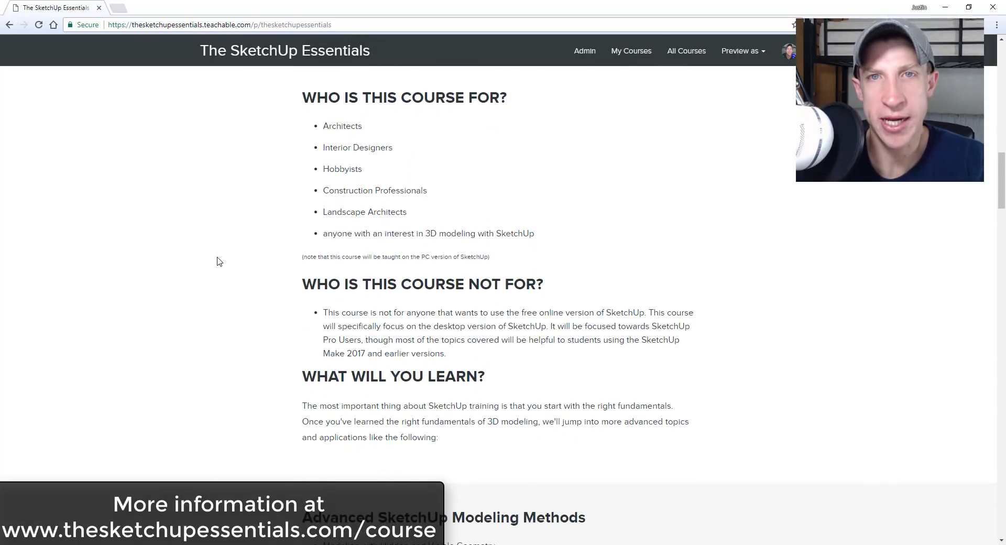
scroll(219, 262, "down", 8)
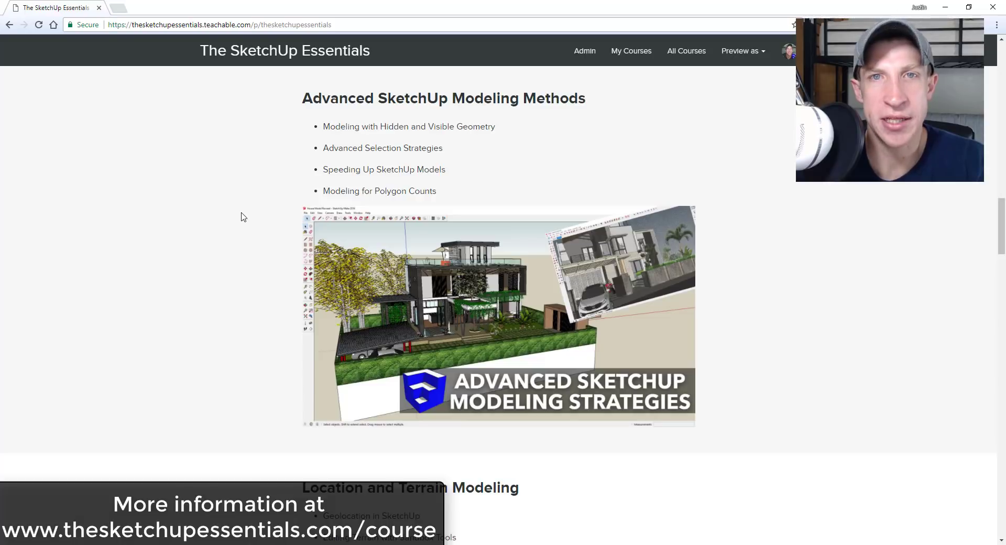
scroll(242, 217, "down", 7)
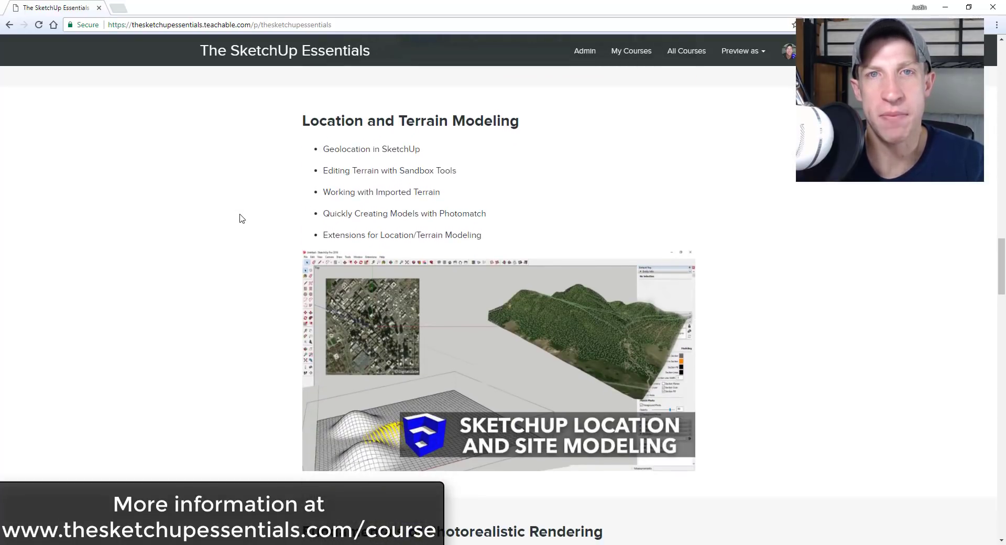
scroll(241, 218, "down", 8)
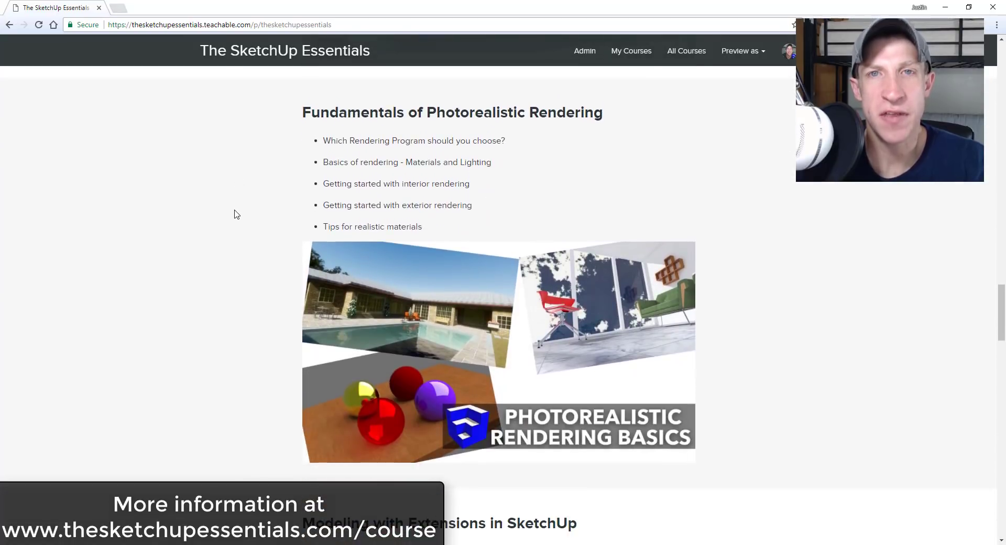
scroll(257, 209, "down", 8)
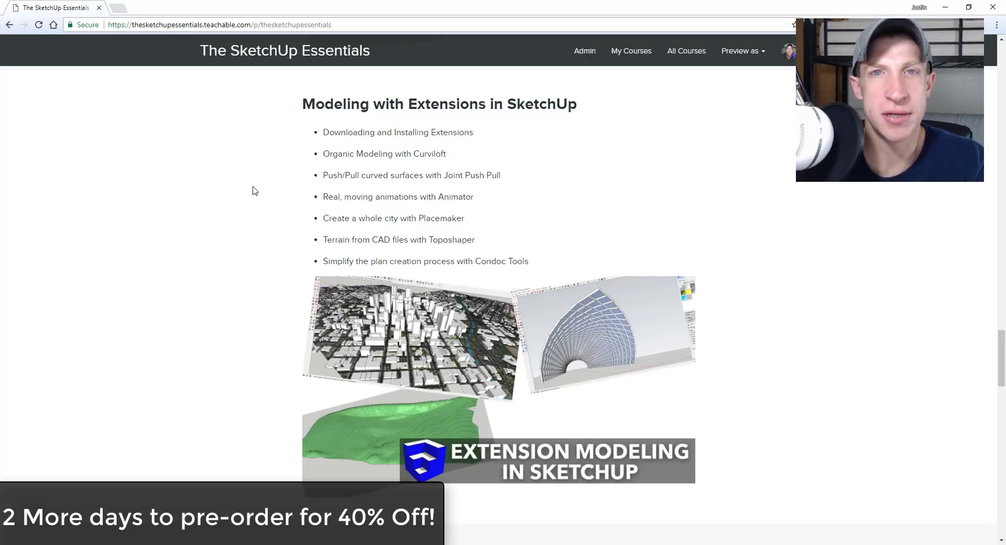
scroll(255, 191, "down", 9)
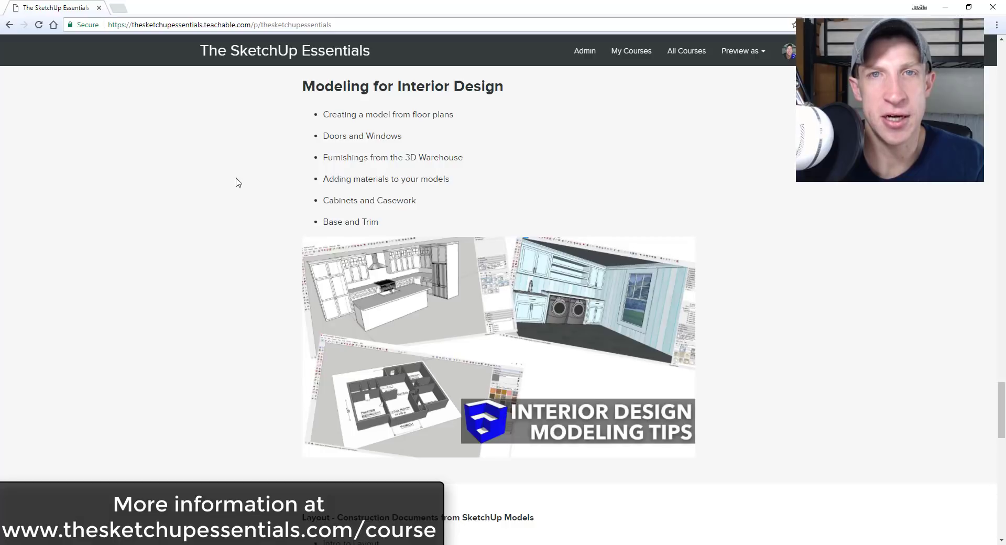
scroll(235, 182, "down", 8)
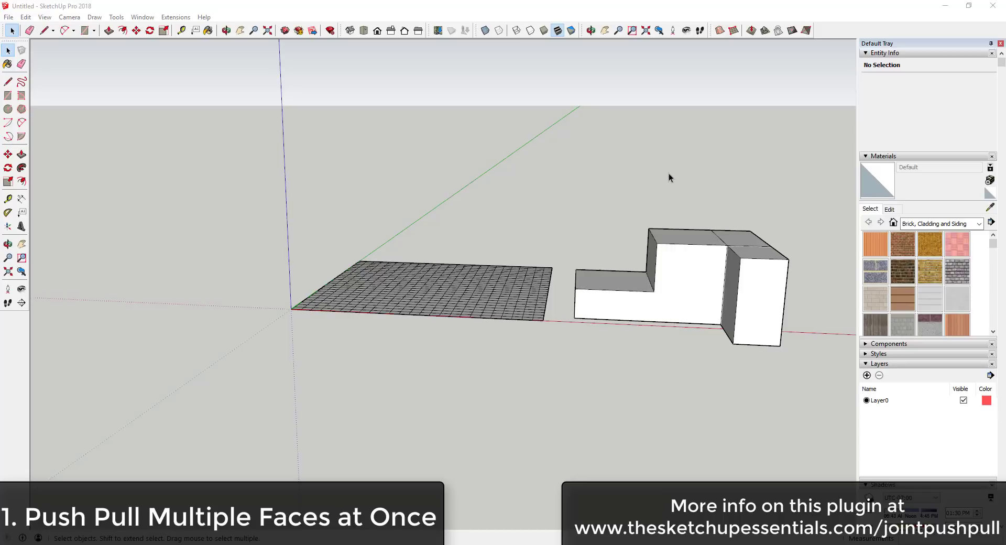
Step: In SketchUp, draw a circle beside the grid and Push/Pull it into a cylinder about 12' 9" tall
scroll(650, 176, "down", 3)
scroll(650, 175, "up", 3)
scroll(665, 178, "down", 3)
scroll(352, 239, "up", 3)
key("c")
left_click(360, 275)
left_click(398, 275)
key("p")
left_click_drag(360, 278, 369, 163)
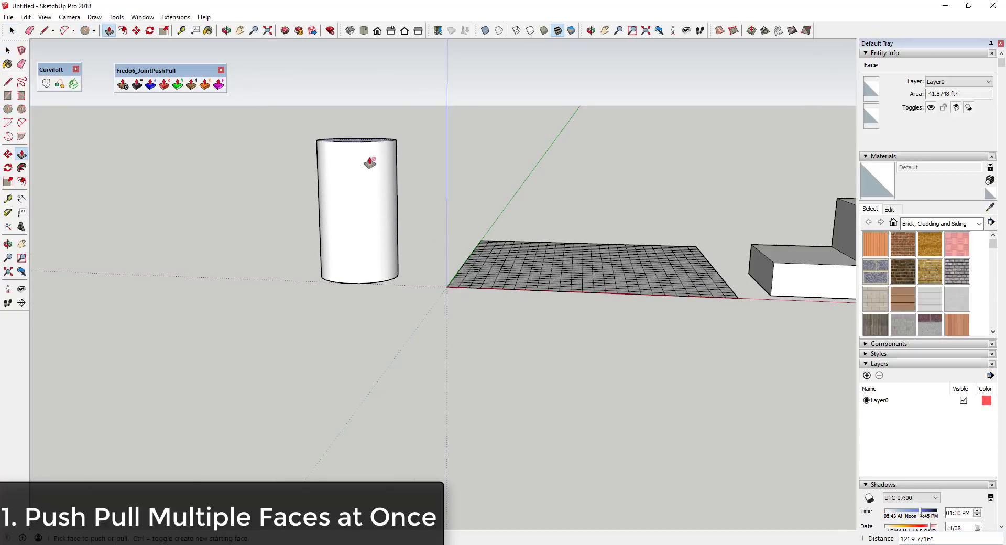
Step: Use Joint Push Pull to offset the cylinder's curved side outward by about 1' 9"
left_click(163, 84)
left_click_drag(368, 236, 370, 227)
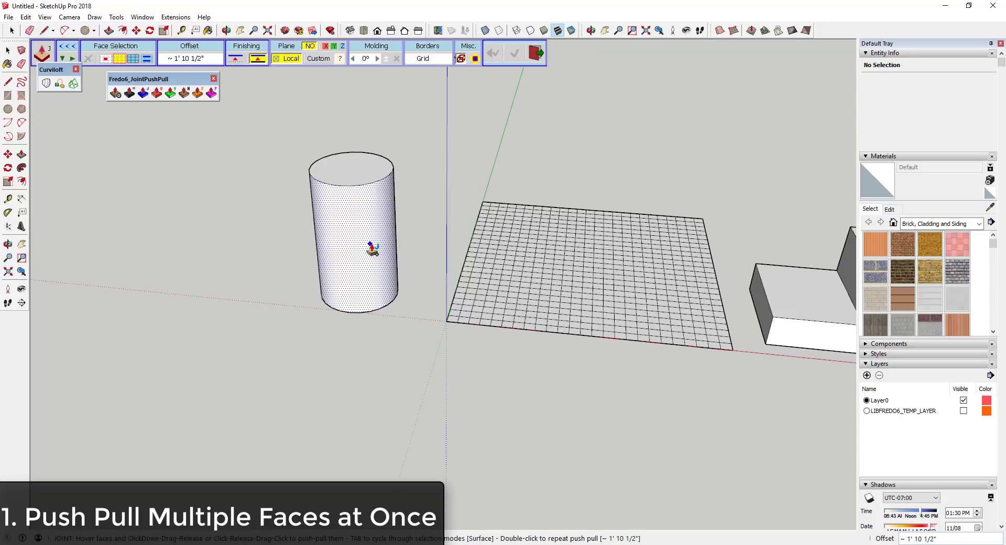
left_click_drag(371, 244, 382, 258)
left_click(357, 225)
scroll(358, 225, "up", 2)
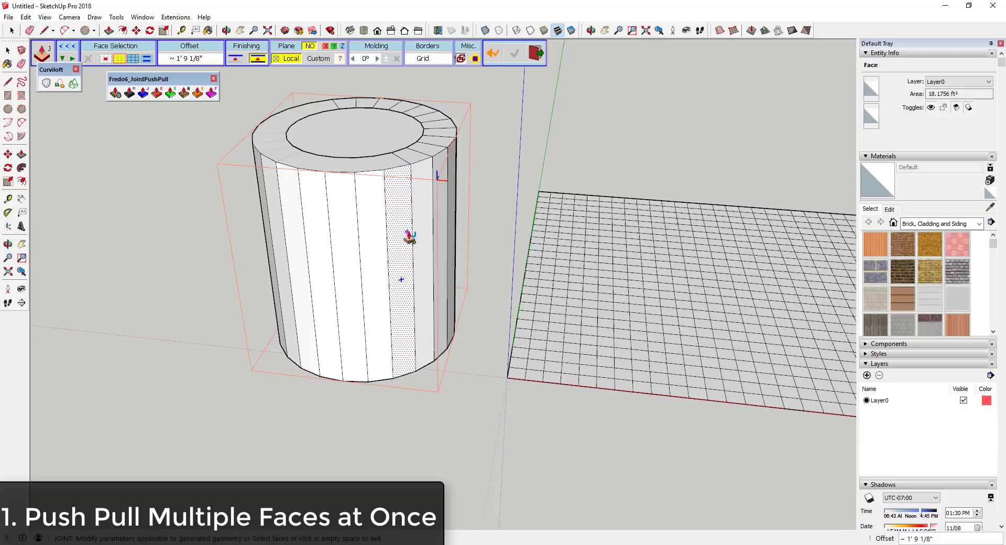
Step: Undo the cylinder's outward offset and delete the whole cylinder
key("space")
scroll(490, 218, "down", 5)
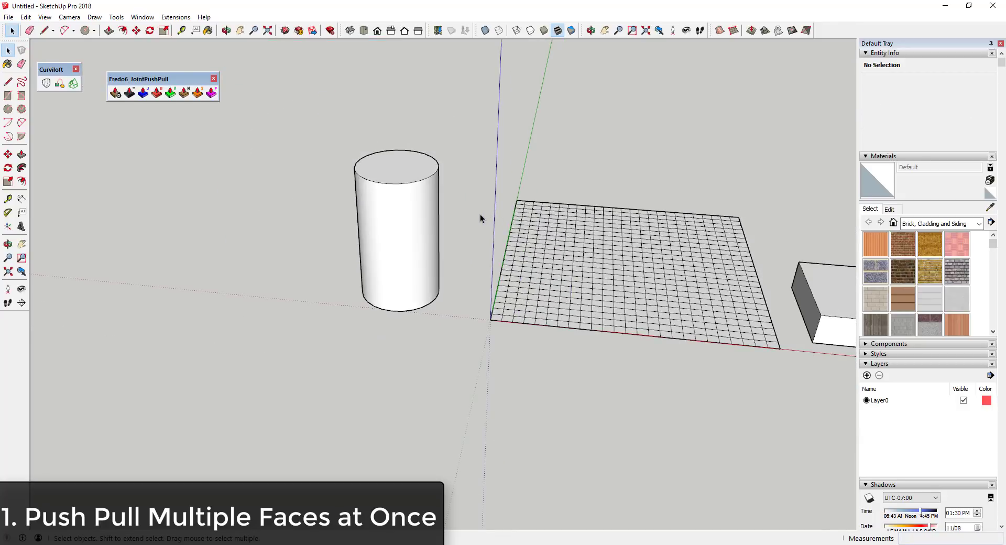
left_click_drag(316, 114, 457, 339)
key("Delete")
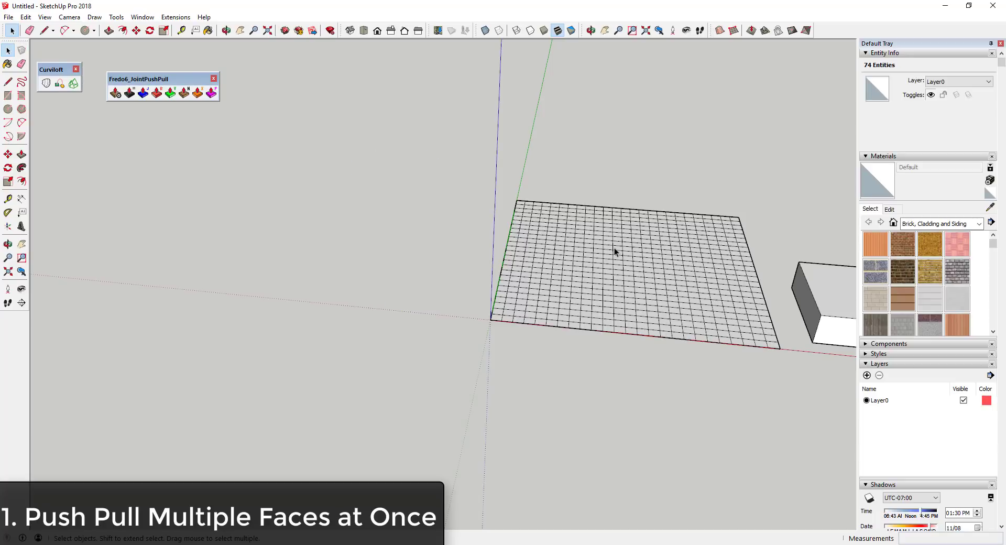
Step: Select four separate strips of cells running across the flat grid, leaving unselected strips between them
middle_click_drag(611, 243, 364, 283)
scroll(364, 283, "down", 1)
left_click(476, 266)
middle_click_drag(498, 273, 466, 265)
left_click_drag(442, 337, 442, 334)
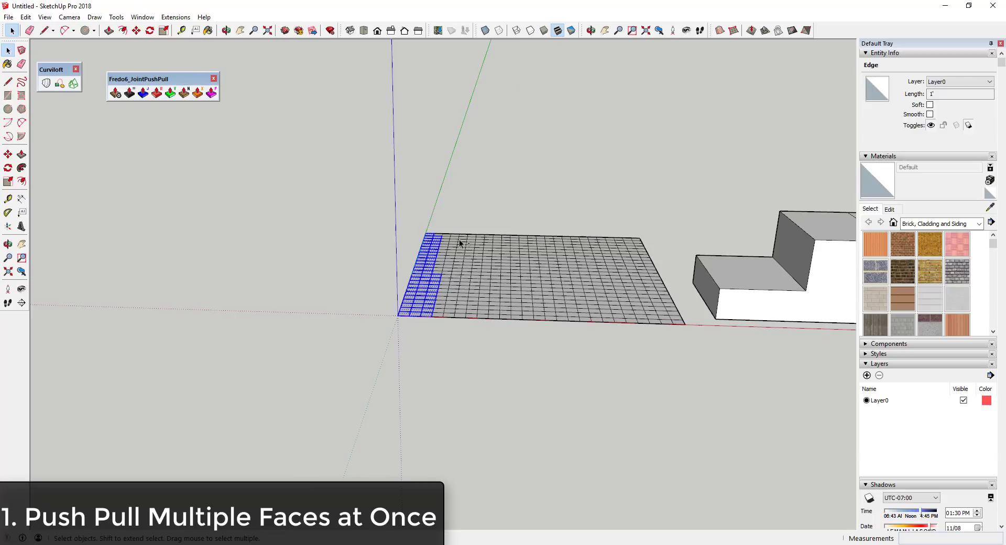
left_click_drag(464, 224, 498, 351, "shift")
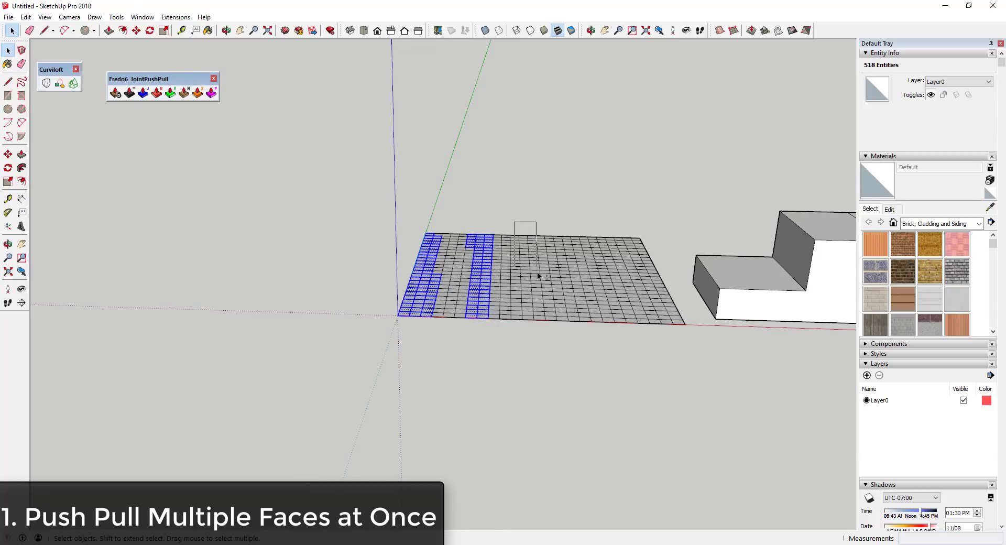
left_click_drag(541, 285, 563, 321, "shift")
left_click_drag(642, 323, 638, 337, "shift")
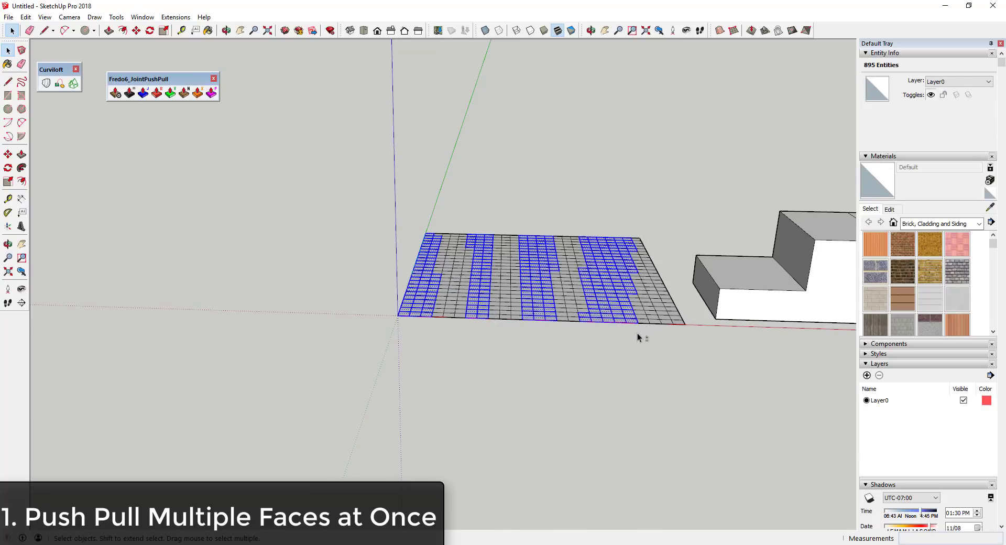
scroll(564, 256, "up", 3)
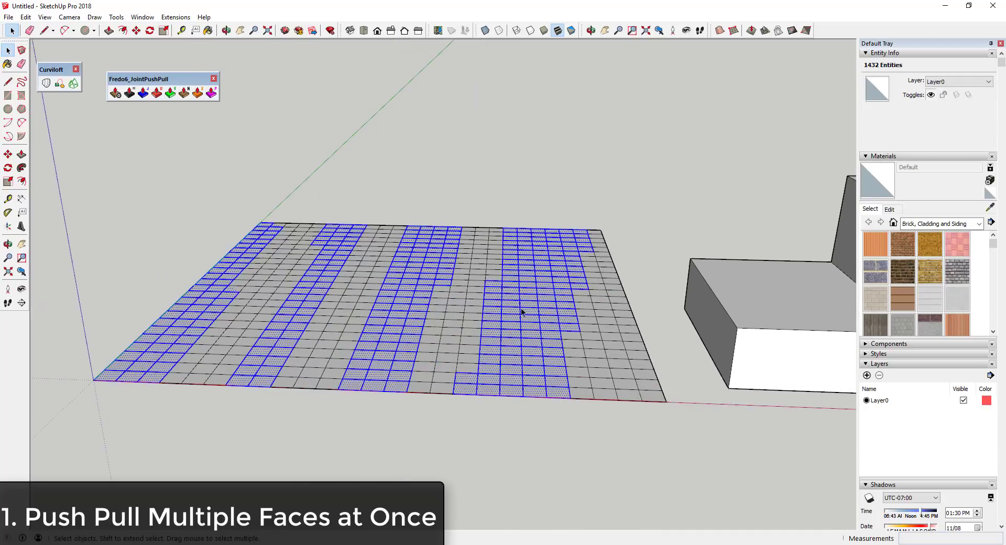
Step: Raise the selected grid strips about 4' 11 5/8" with Joint Push Pull, using Contour borders, and generate the geometry
left_click(147, 92)
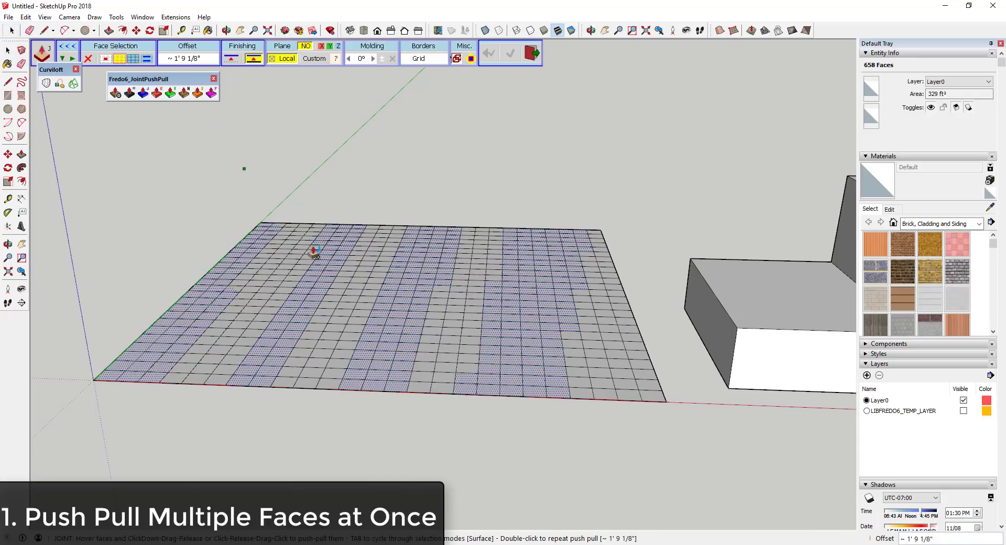
left_click(425, 59)
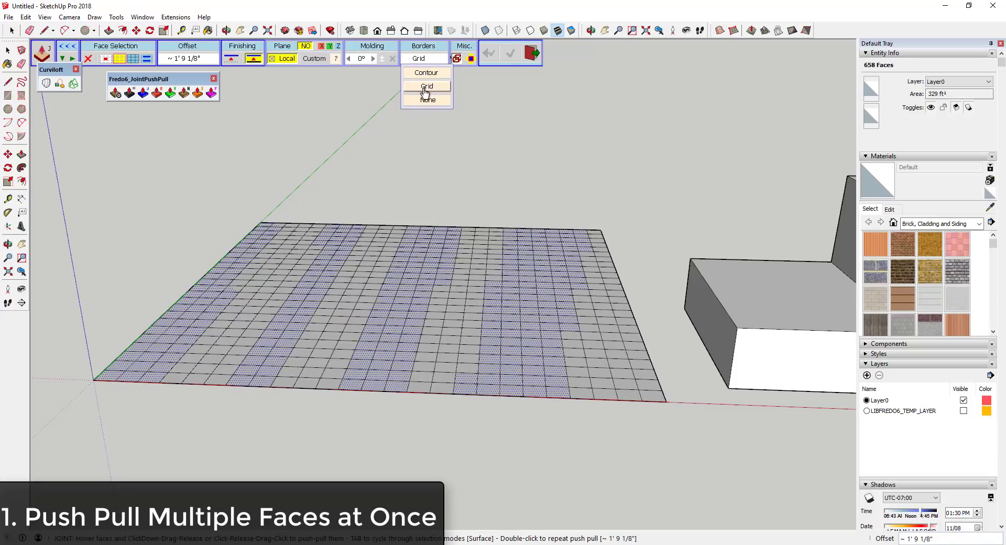
left_click(426, 74)
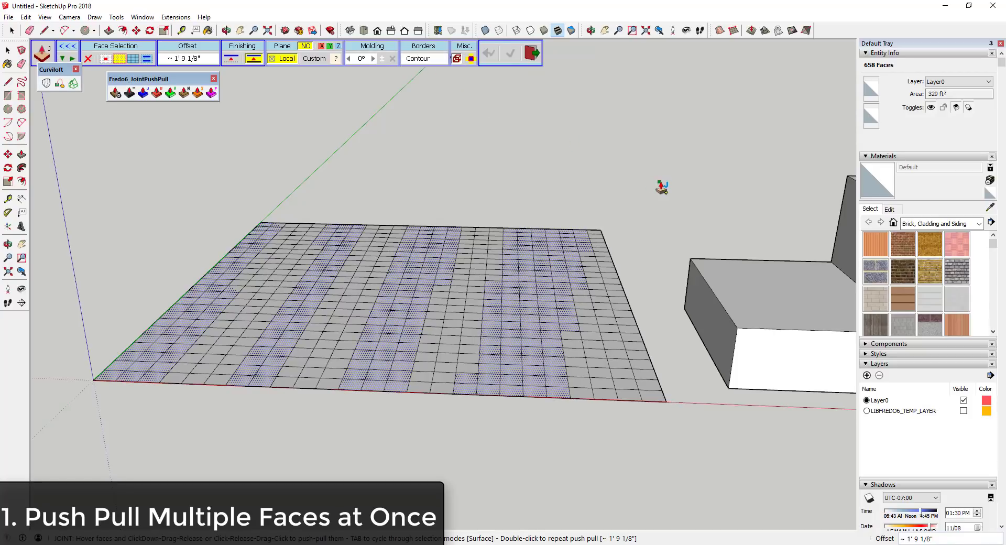
scroll(652, 186, "down", 4)
scroll(488, 246, "up", 5)
middle_click_drag(575, 190, 590, 231)
left_click_drag(419, 261, 423, 247)
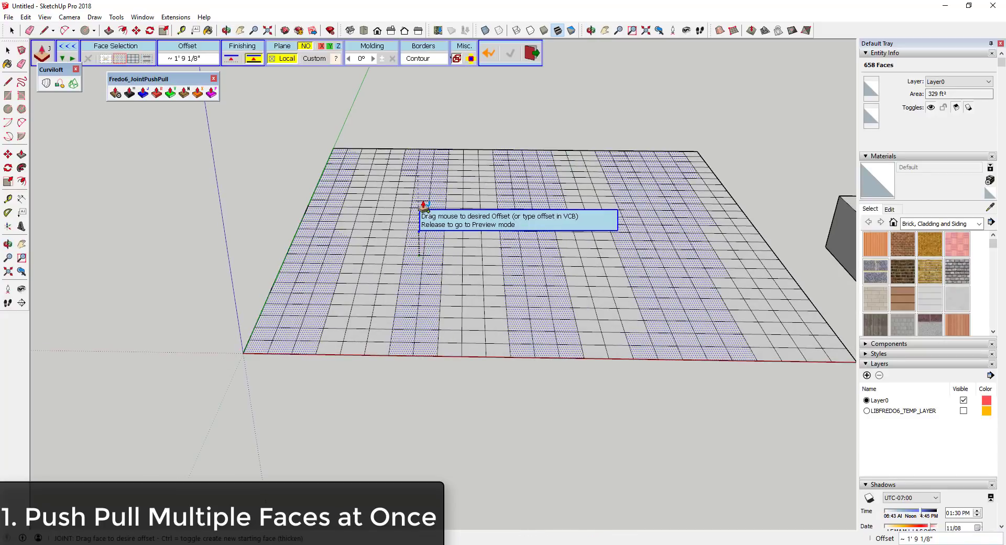
left_click_drag(426, 208, 427, 147)
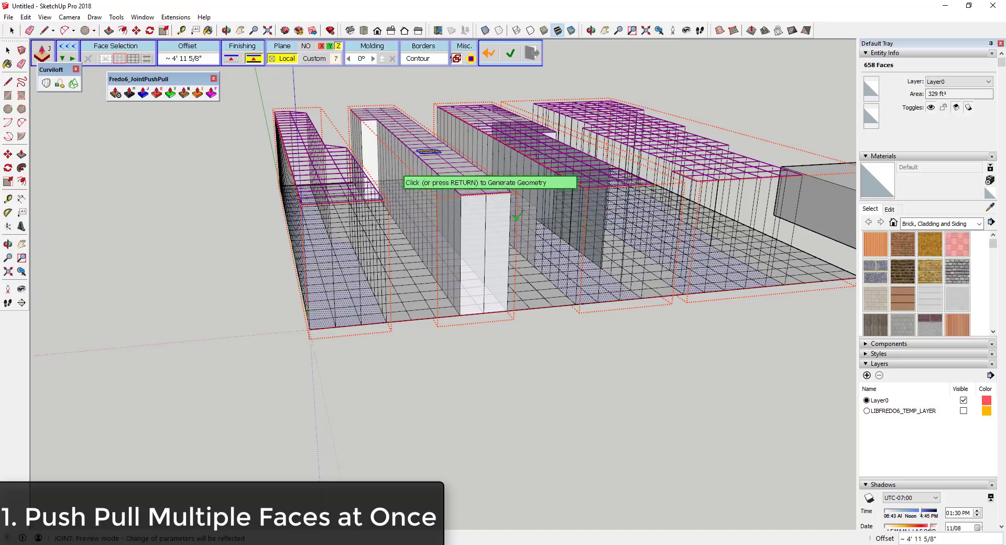
scroll(233, 189, "down", 2)
middle_click_drag(645, 139, 589, 138, "shift")
scroll(590, 135, "up", 2)
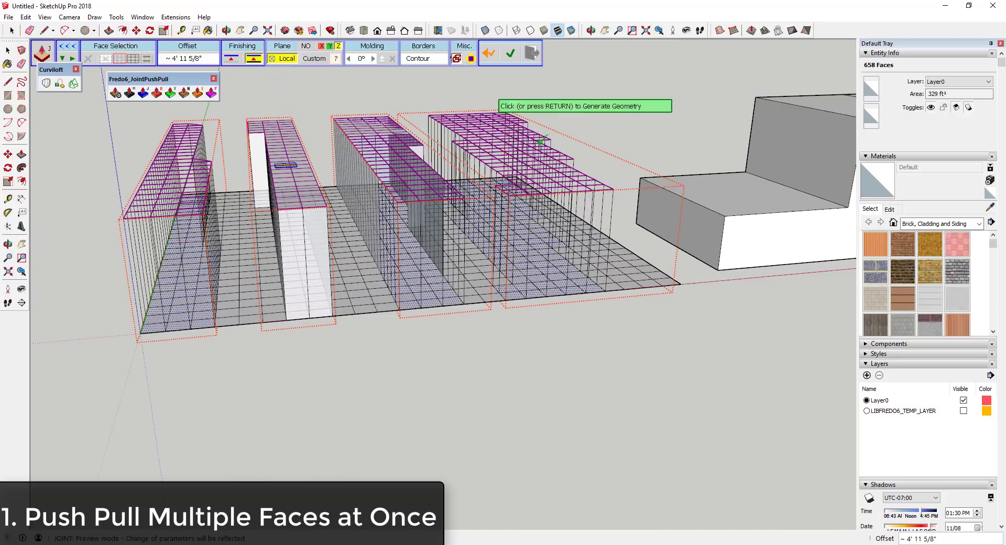
left_click(576, 129)
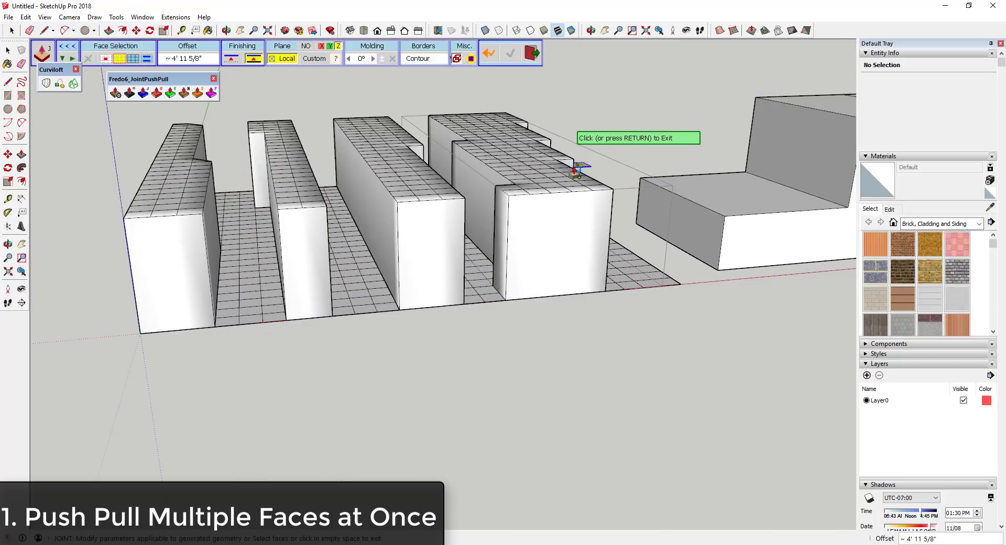
middle_click_drag(453, 181, 411, 197)
key("space")
Step: Select the connected vertical faces along the stepped block's front, recess and ends
left_click(157, 206)
left_click(298, 199)
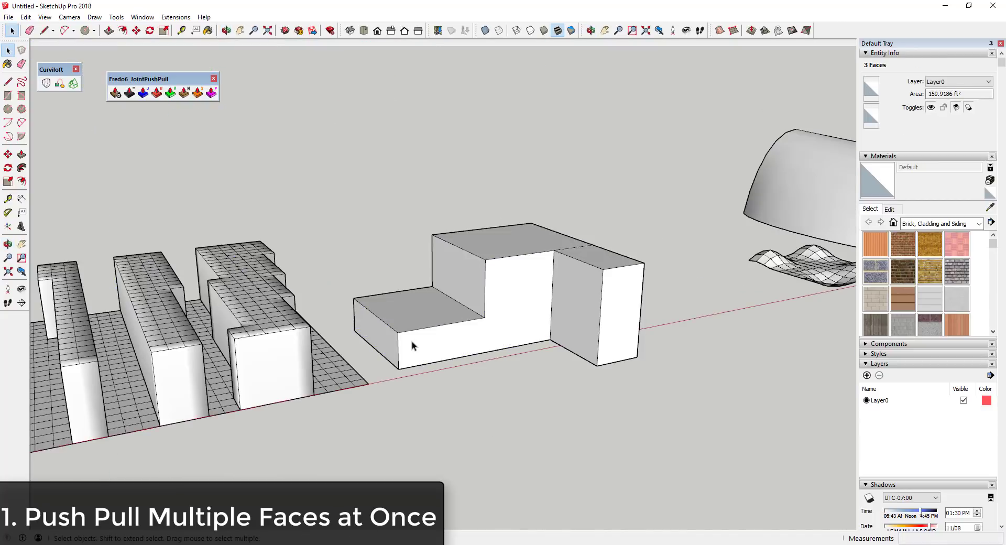
middle_click_drag(412, 346, 1002, 409)
left_click(349, 286)
middle_click_drag(575, 322, 231, 357)
left_click(476, 373, "shift")
middle_click_drag(790, 383, 484, 301)
left_click(648, 375, "ctrl")
left_click(673, 375, "ctrl")
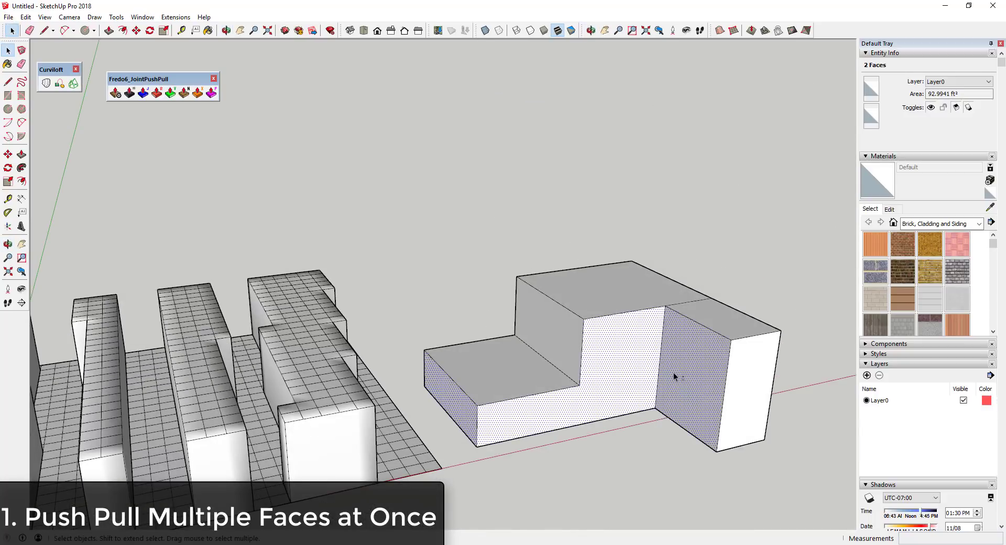
left_click(752, 408, "ctrl")
scroll(555, 348, "down", 3)
scroll(703, 375, "up", 5)
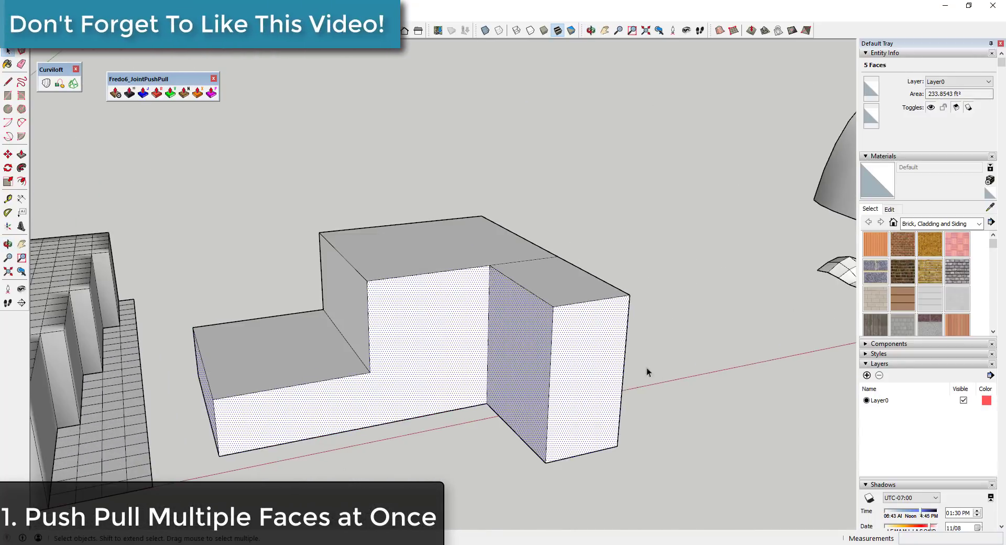
scroll(433, 326, "down", 3)
scroll(440, 304, "up", 2)
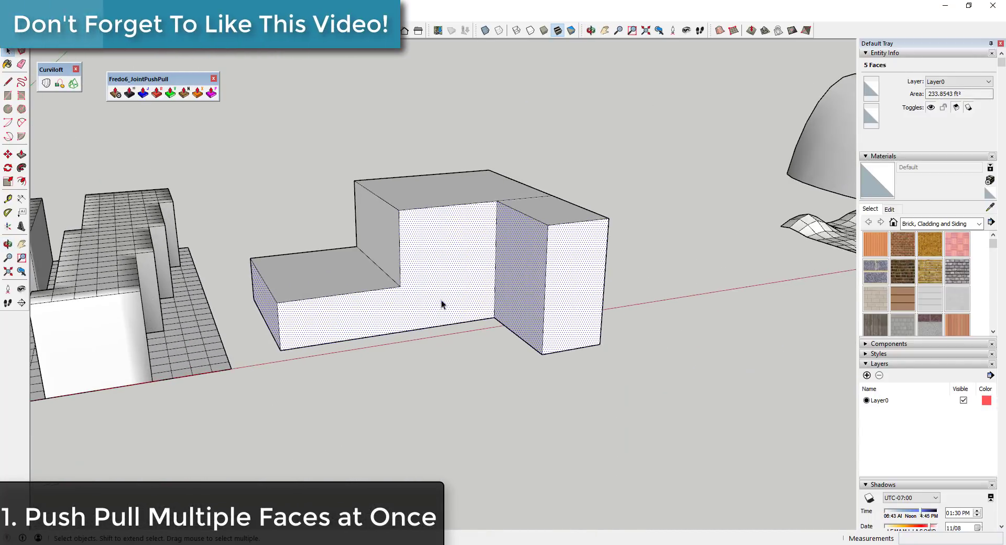
Step: Joint Push Pull the stepped block's selected side faces outward together by about 1' 8 1/2"
left_click(143, 93)
left_click_drag(580, 294, 599, 297)
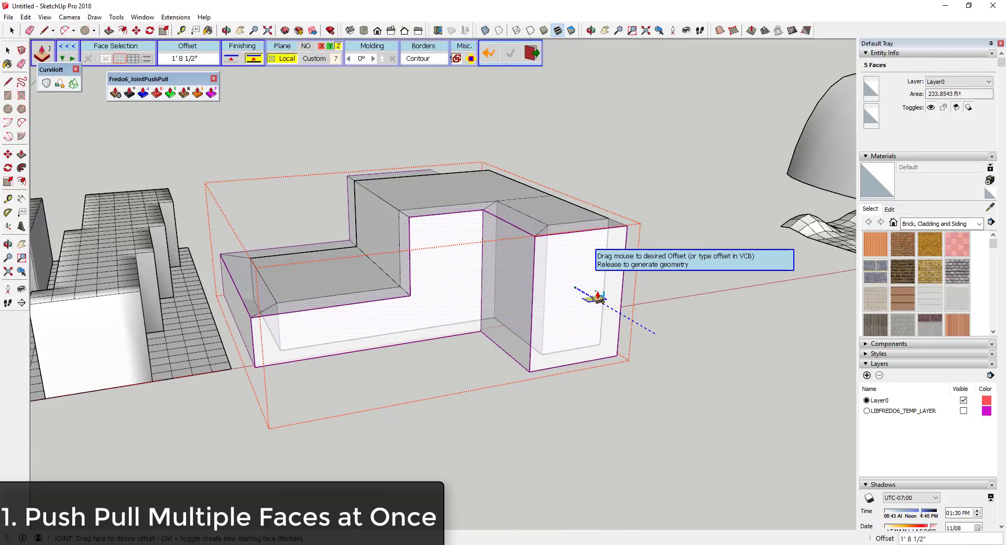
middle_click_drag(584, 270, 556, 380)
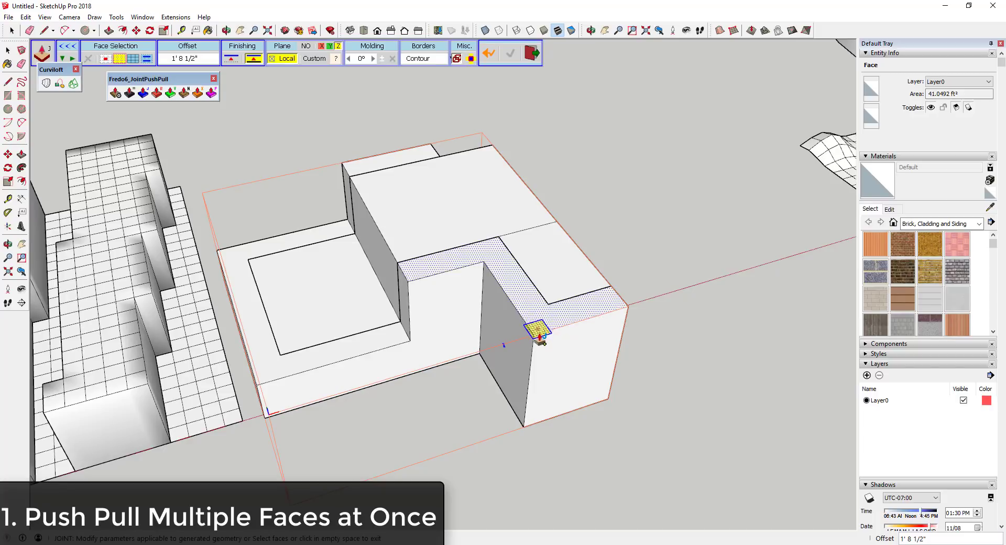
scroll(600, 330, "down", 3)
middle_click_drag(601, 335, 609, 234)
left_click(626, 253)
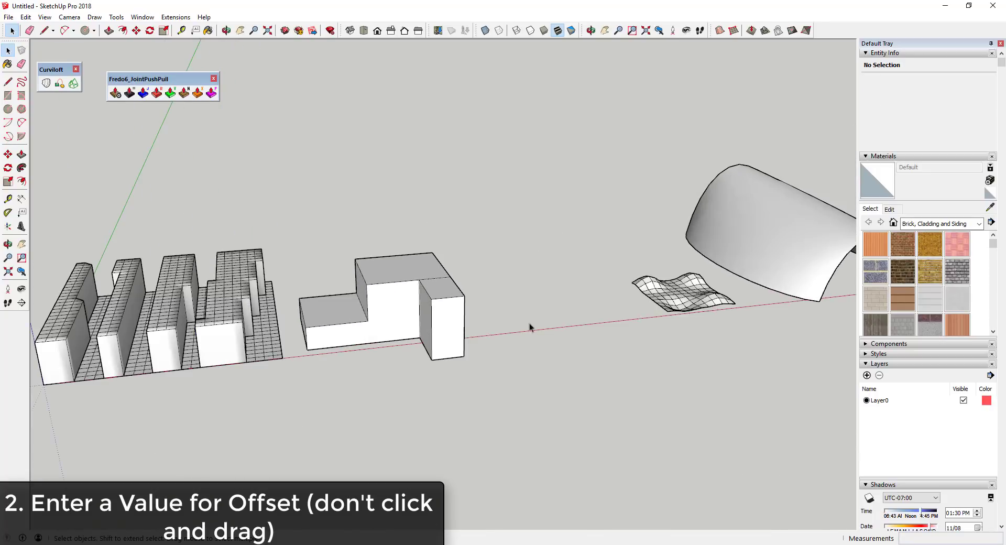
Step: Move the entire stepped block about 21' along the red axis, away from the raised grid strips
triple_click(393, 308)
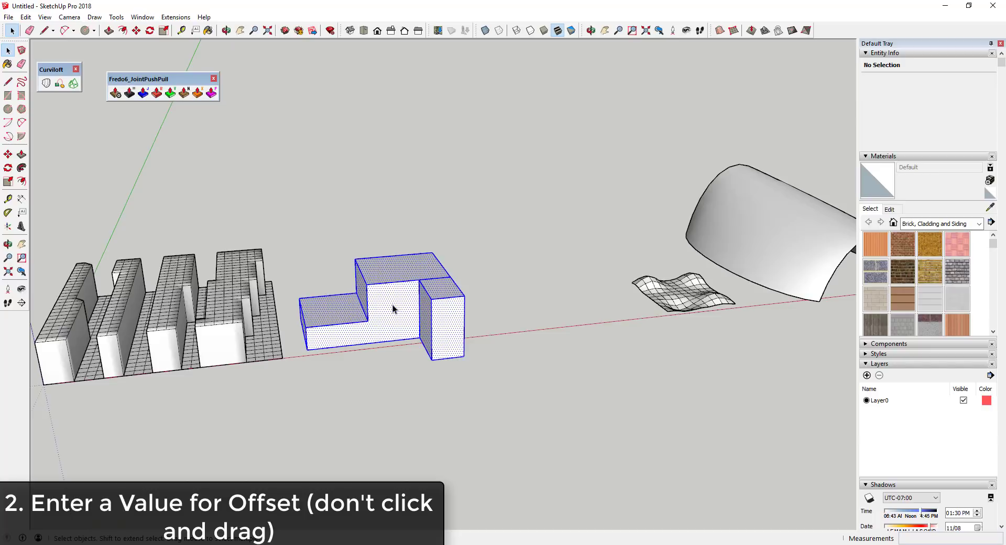
key("m")
left_click(393, 304)
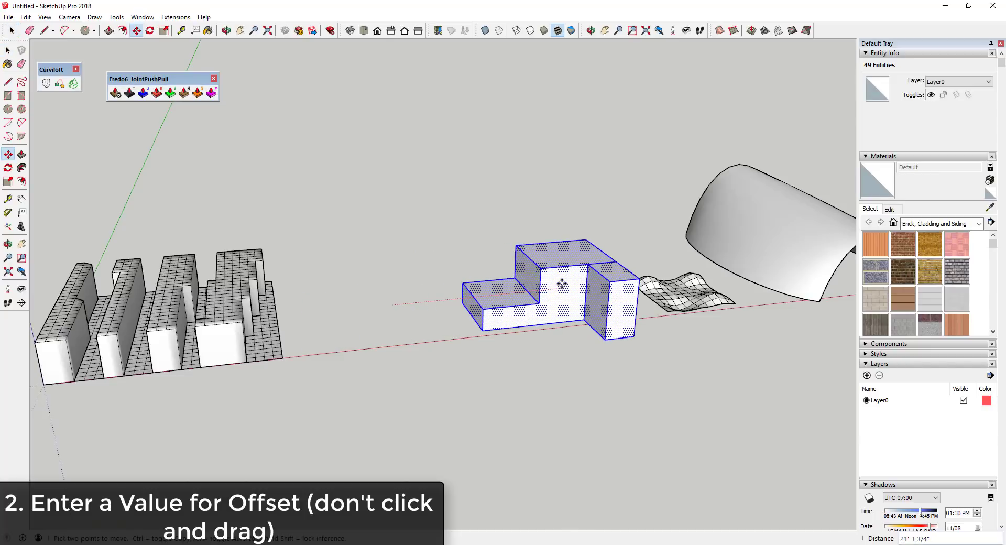
left_click(570, 284)
Step: Draw a circle on the ground between the grid strips and the stepped block, and extrude it into a tall cylinder
key("c")
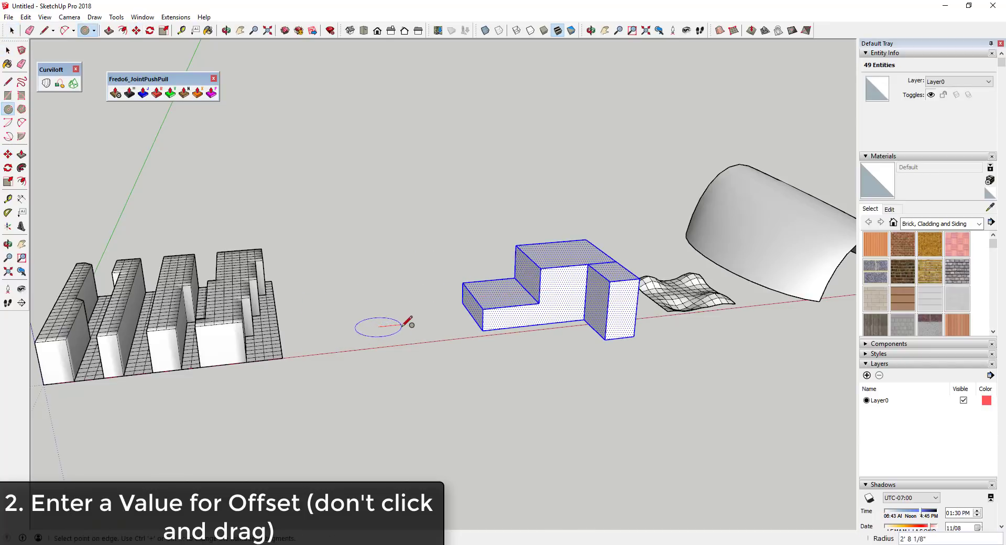
left_click(402, 325)
key("p")
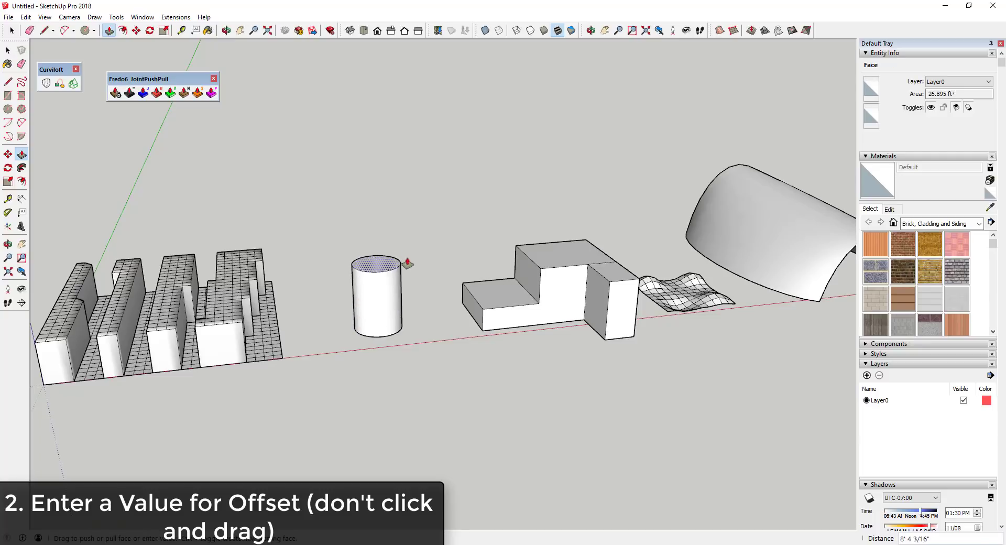
left_click(413, 225)
key("space")
Step: Try offsetting the cylinder's curved side outward freehand by about 1' 9 3/16" with Joint Push Pull, and undo it
mouse_move(453, 367)
middle_mouse_down()
mouse_move(454, 264)
mouse_move(440, 366)
middle_mouse_up()
scroll(375, 249, "up", 3)
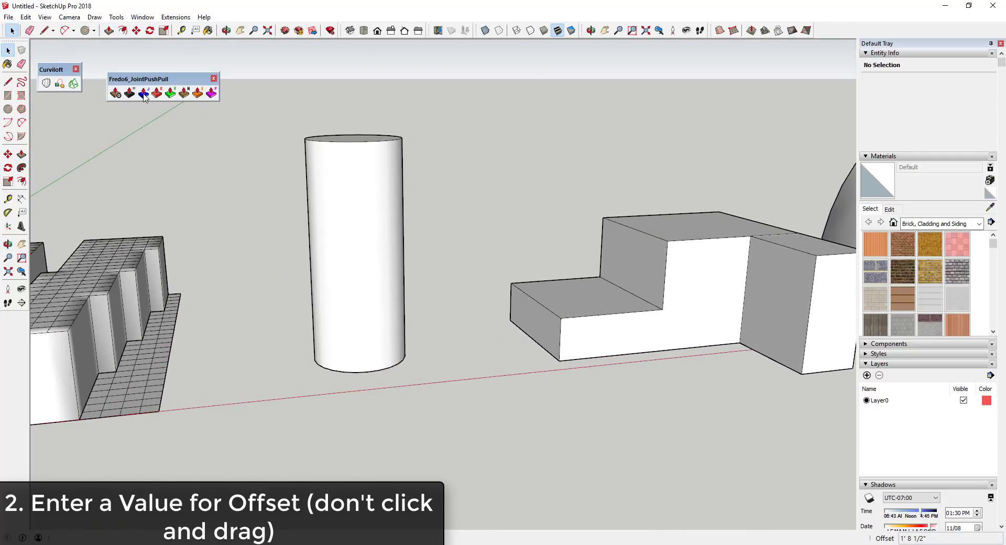
left_click(147, 96)
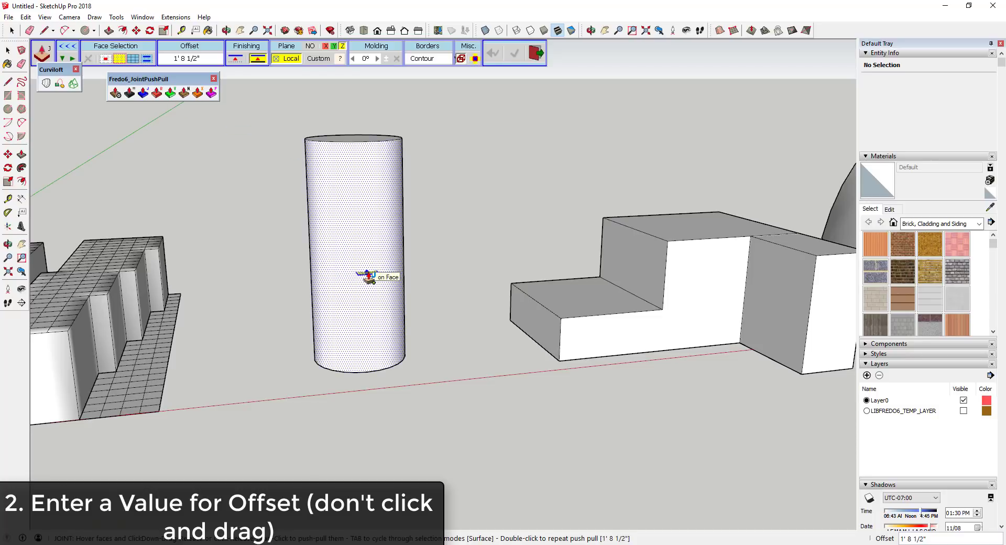
left_click_drag(368, 273, 373, 277)
middle_click_drag(377, 228, 415, 309)
scroll(391, 212, "down", 1)
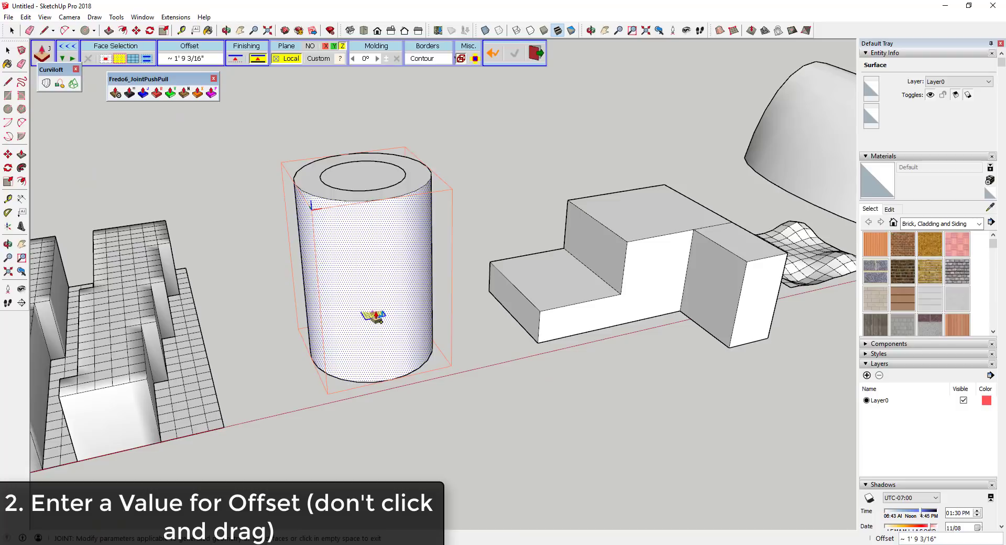
key("ctrl+z")
Step: Try offsetting the cylinder's curved side outward by exactly 1' with Joint Push Pull, and undo it
left_click(377, 283)
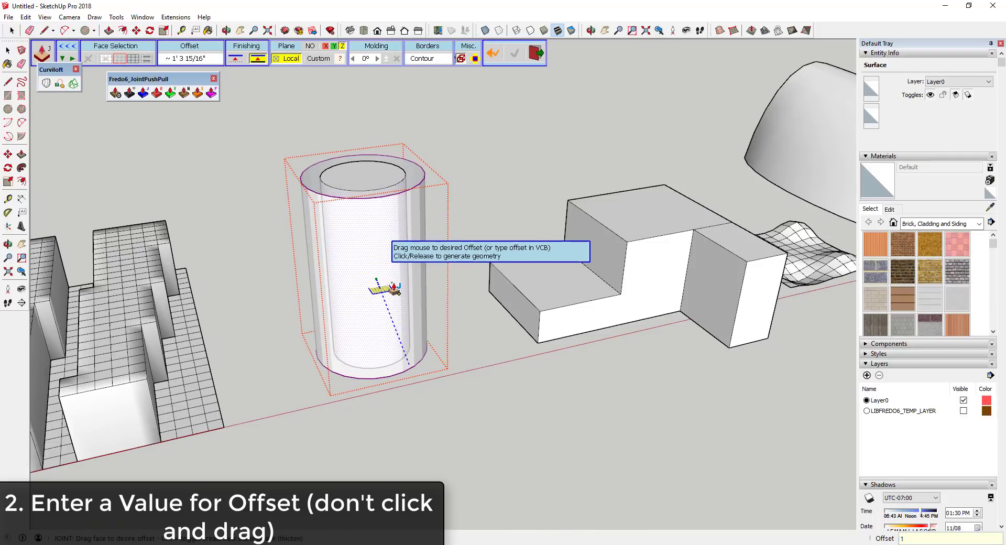
type("1'")
key("Return")
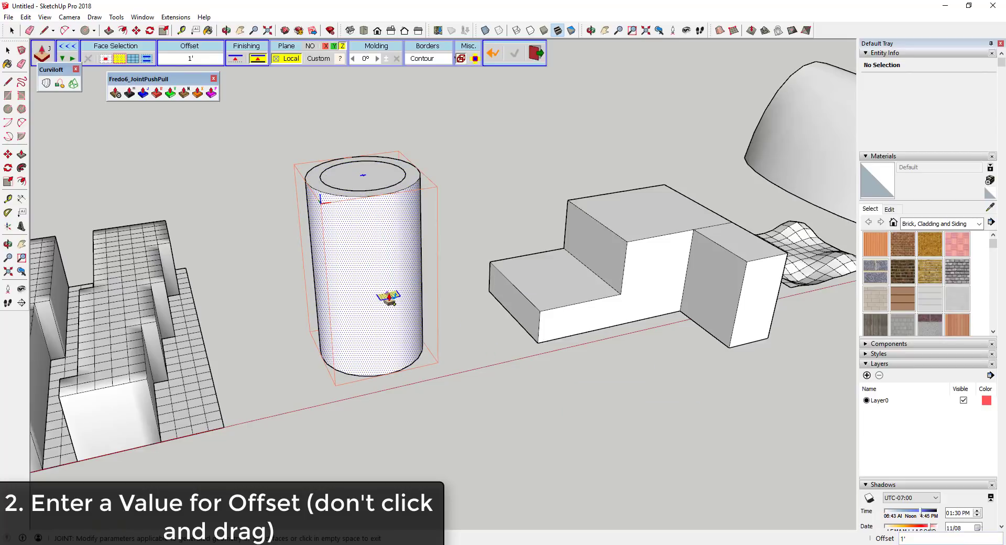
key("ctrl+z")
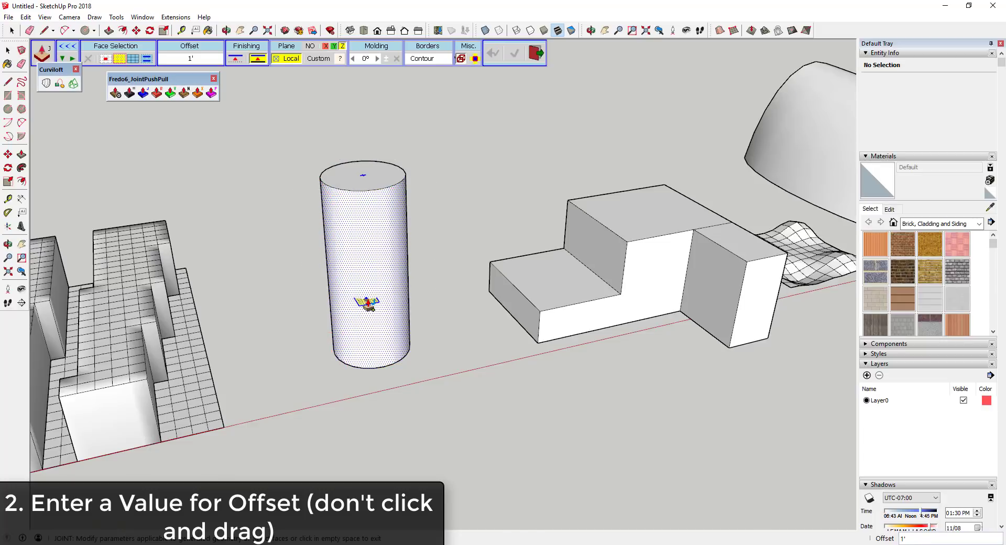
key("space")
Step: Select the cylinder's curved side and offset it outward by exactly 24 inches with Joint Push Pull
left_click(379, 275)
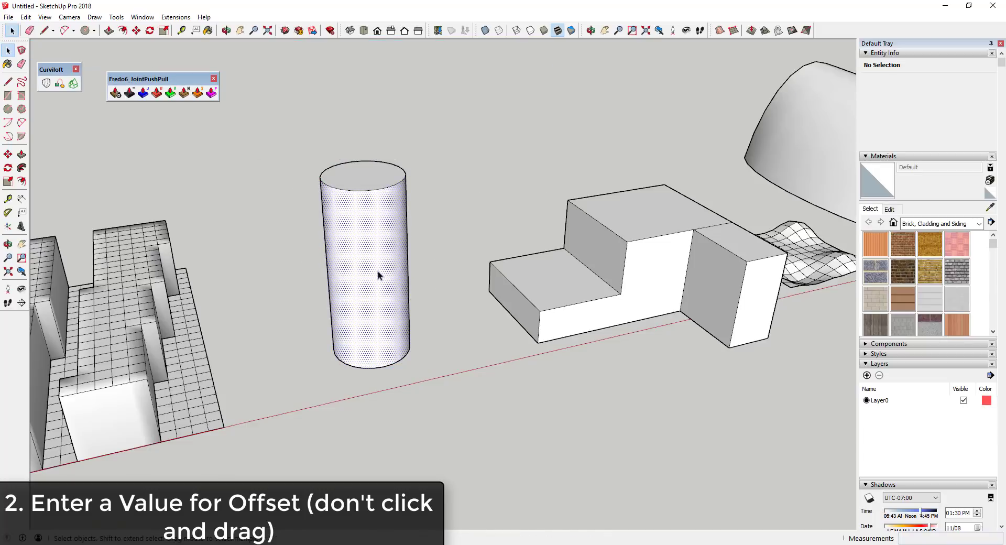
left_click(144, 94)
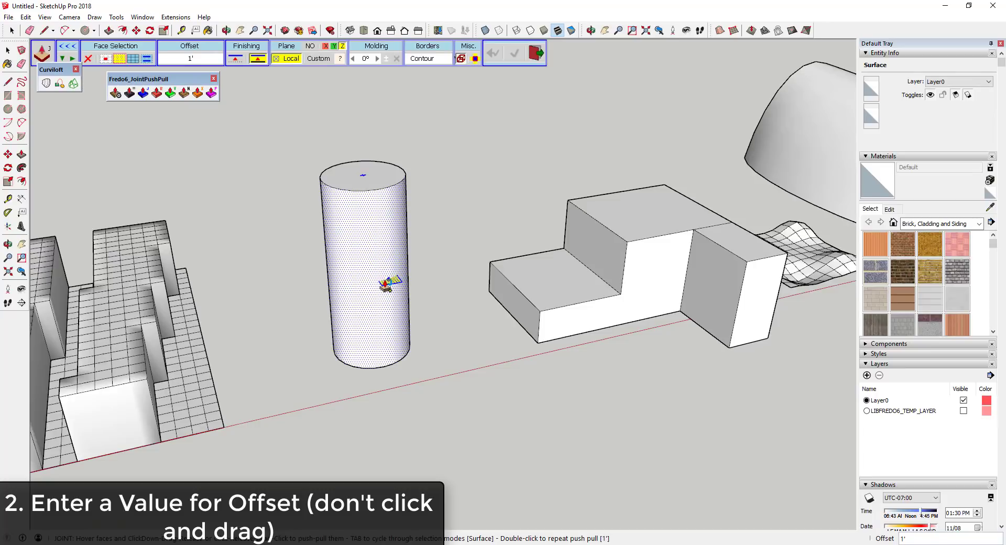
left_click(378, 279)
left_click(197, 62)
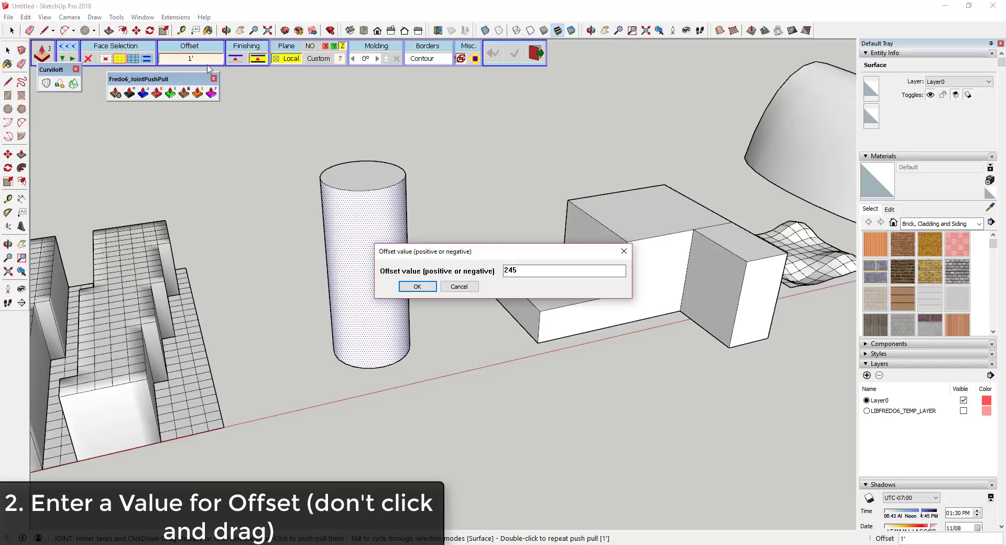
type("24")
key("Return")
left_click(381, 285)
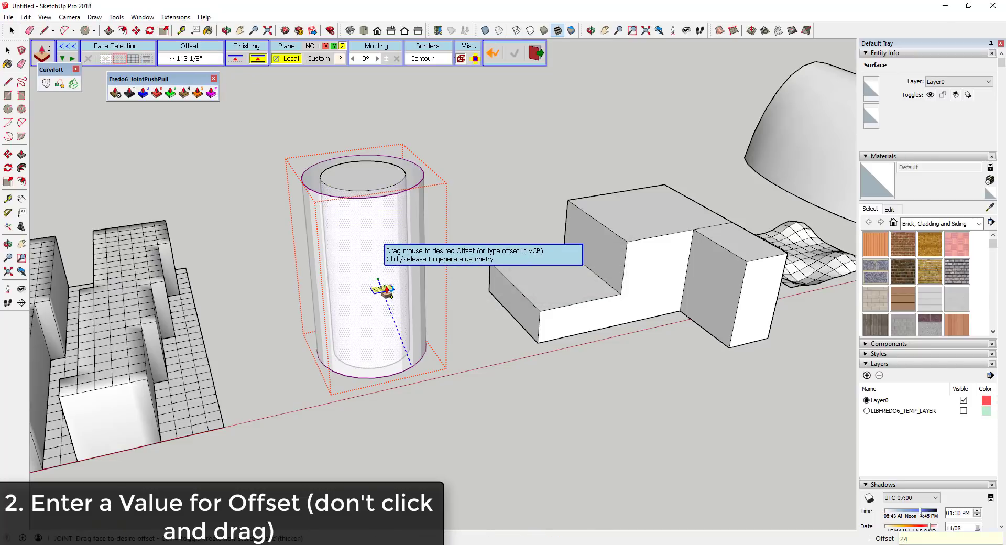
key("Return")
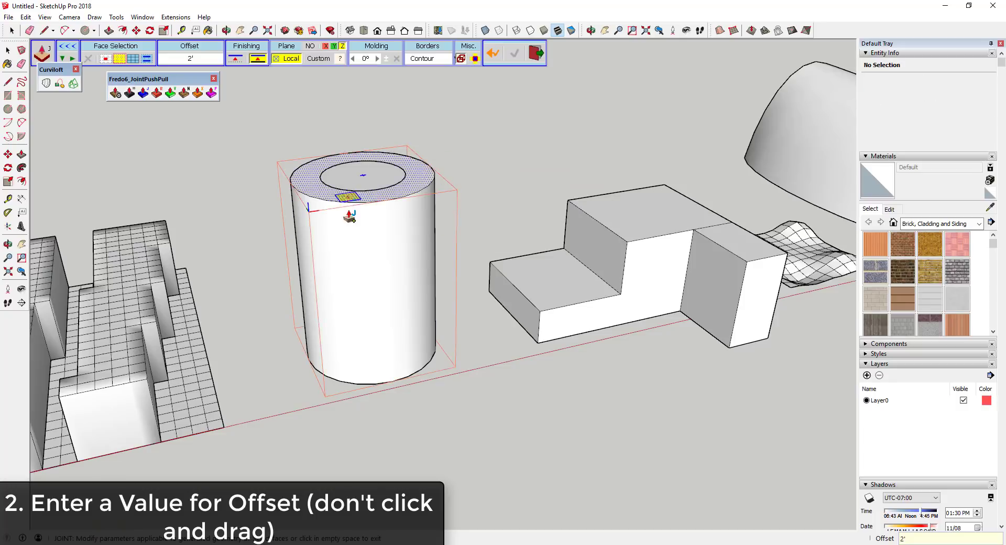
key("space")
Step: Try Round Push Pull on all faces of the stepped block together by about 6 1/8", and undo it
scroll(368, 243, "down", 3)
scroll(370, 296, "up", 3)
middle_click_drag(354, 253, 336, 230)
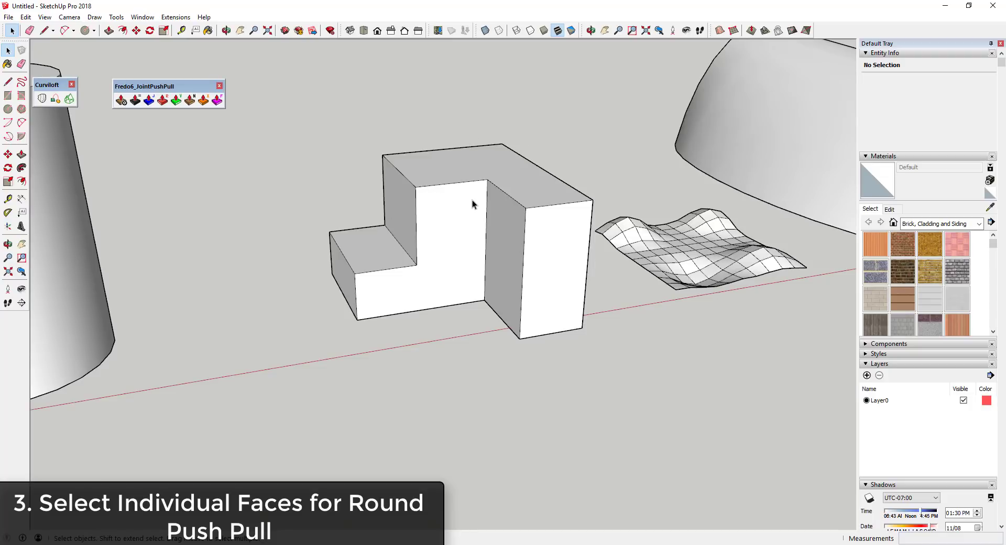
left_click(164, 102)
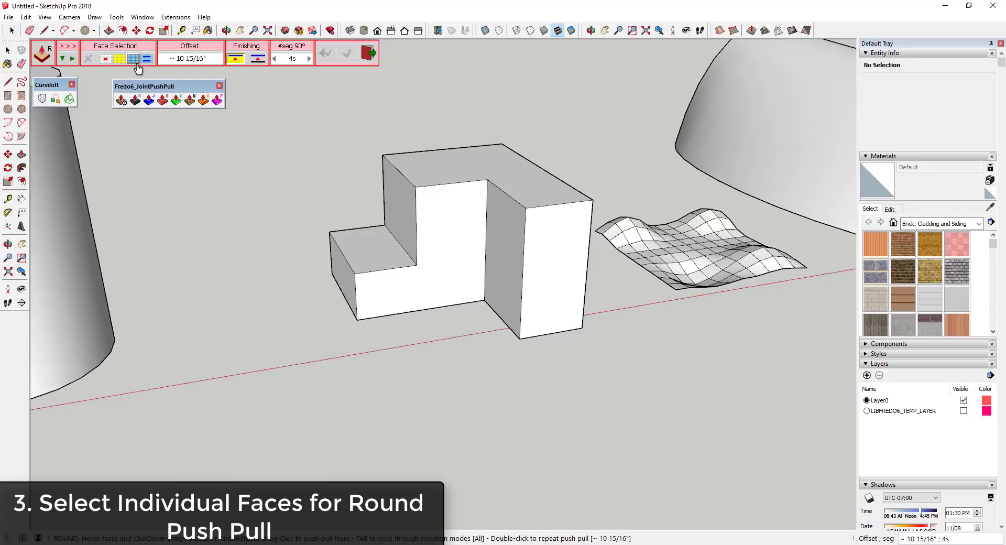
left_click(447, 251)
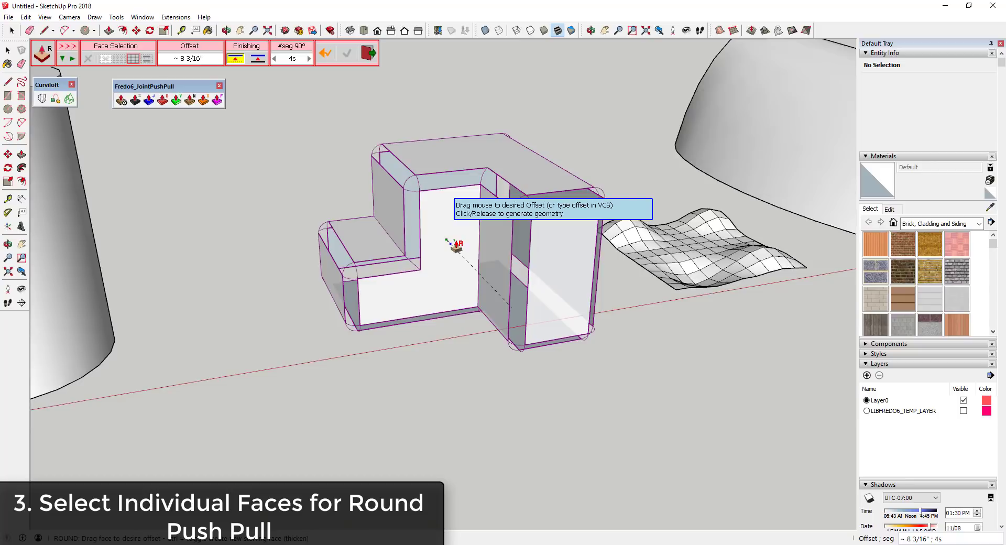
left_click(447, 241)
middle_click_drag(638, 214, 354, 106)
left_click_drag(354, 105, 539, 101)
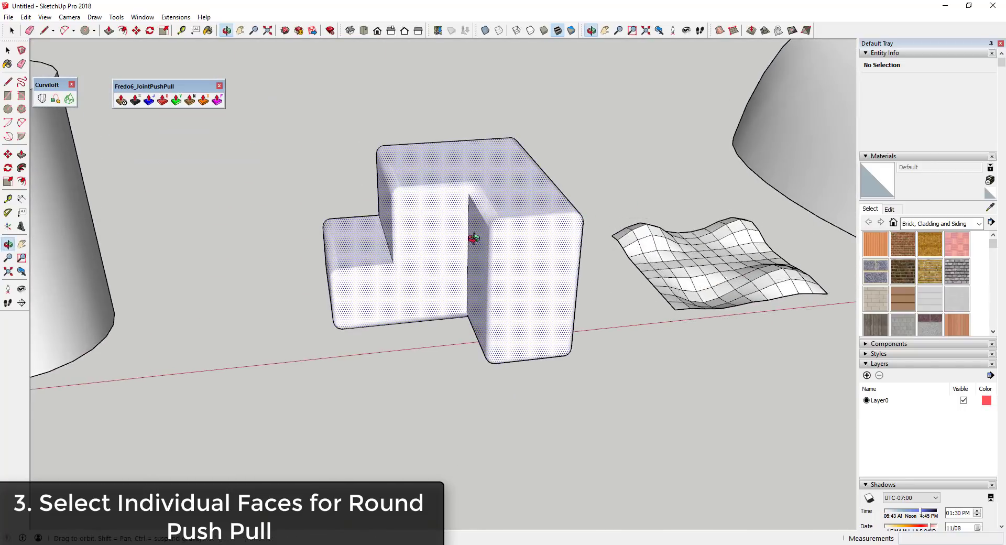
key("space")
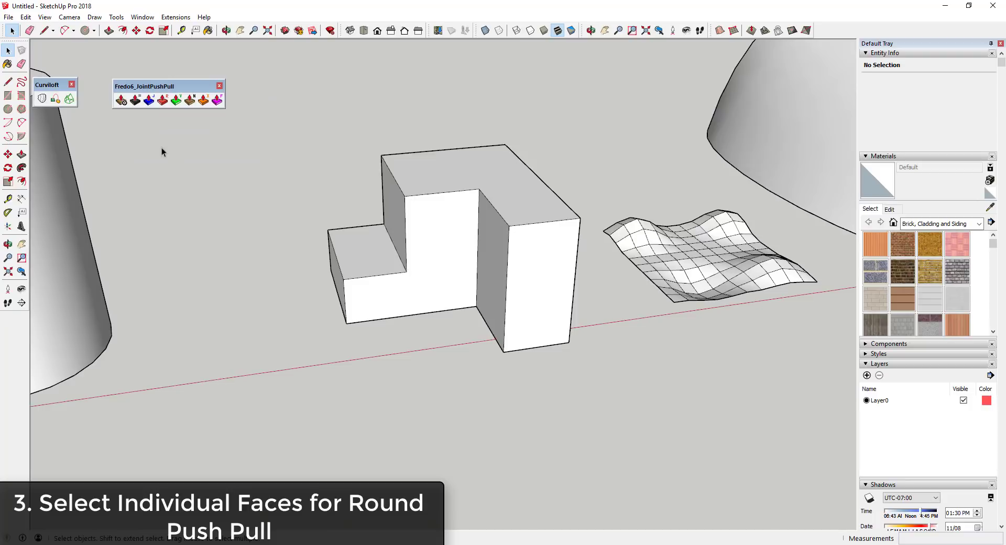
left_click(162, 100)
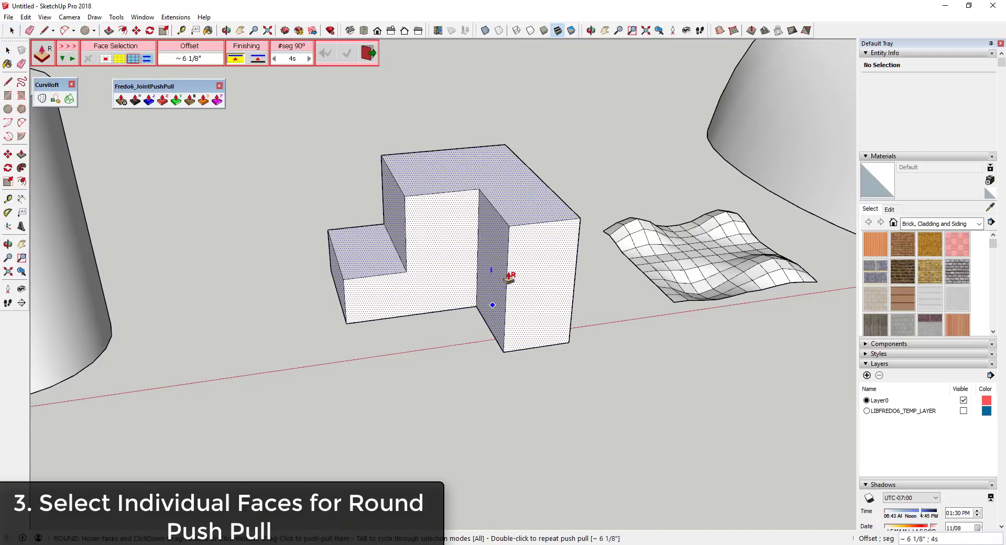
key("space")
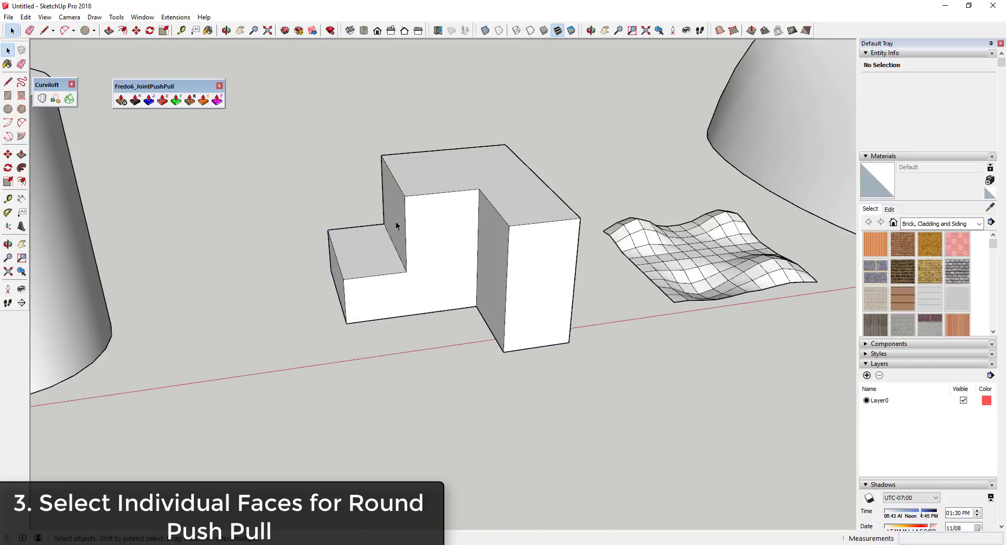
Step: Try Round Push Pull on just the block's top face and its adjoining step riser by about 7 5/16", and undo it
left_click(395, 204)
left_click(416, 174, "shift")
middle_click_drag(419, 165, 571, 141)
left_click(164, 105)
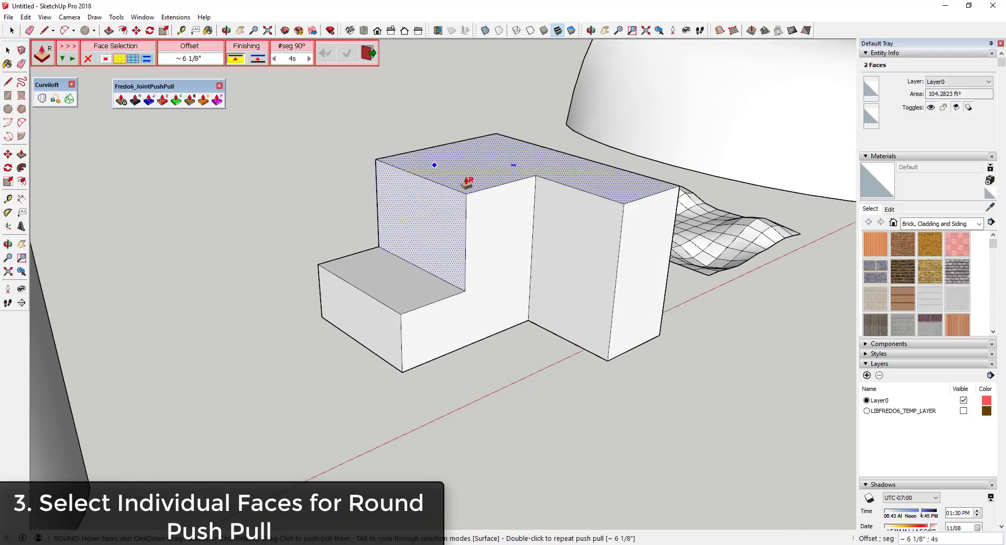
left_click_drag(472, 180, 456, 169)
middle_click_drag(495, 205, 437, 186)
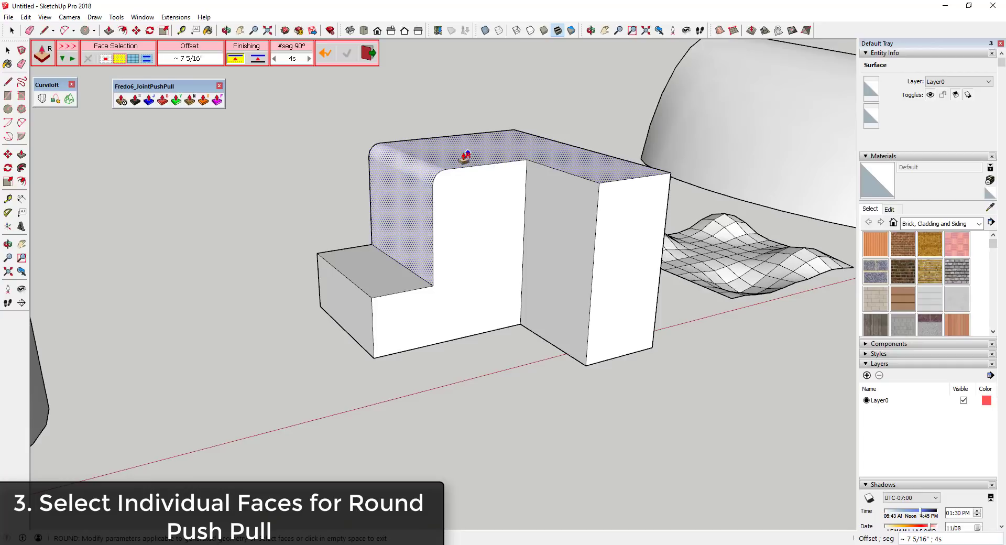
key("ctrl+z")
key("space")
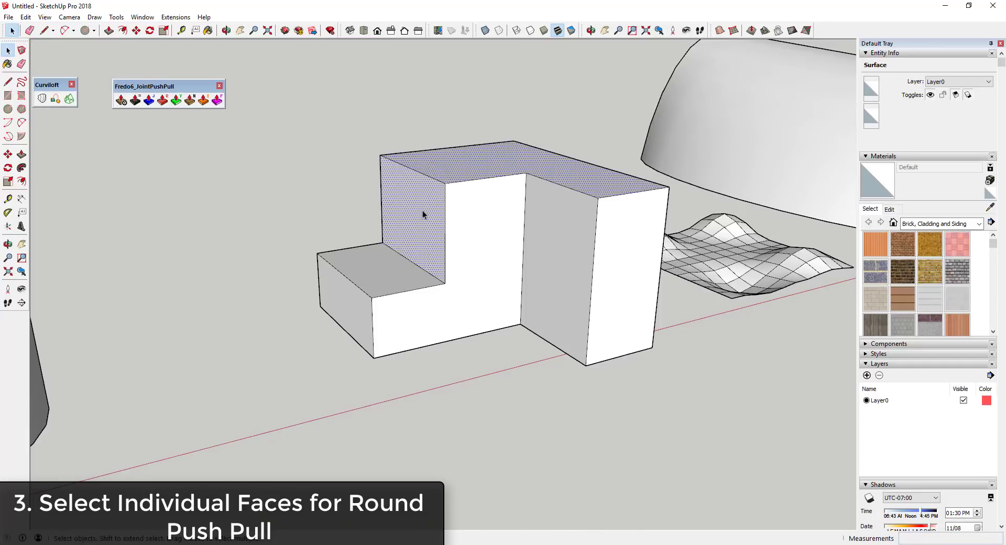
Step: Add the block's recessed front face to the selection, try Round Push Pull on all three faces by about 8", and undo it
left_click(467, 207, "shift")
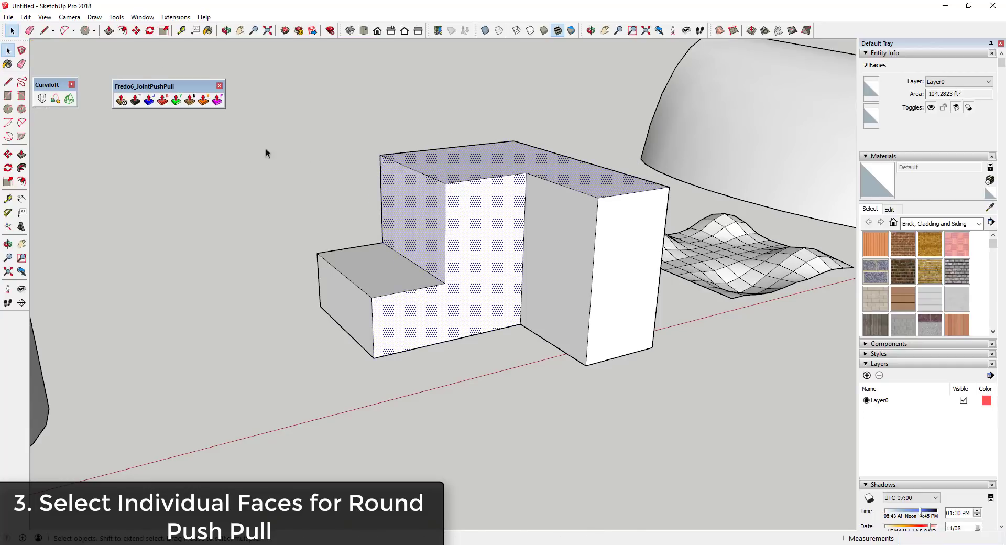
left_click(162, 100)
left_click_drag(480, 225, 482, 231)
middle_click_drag(482, 231, 444, 238)
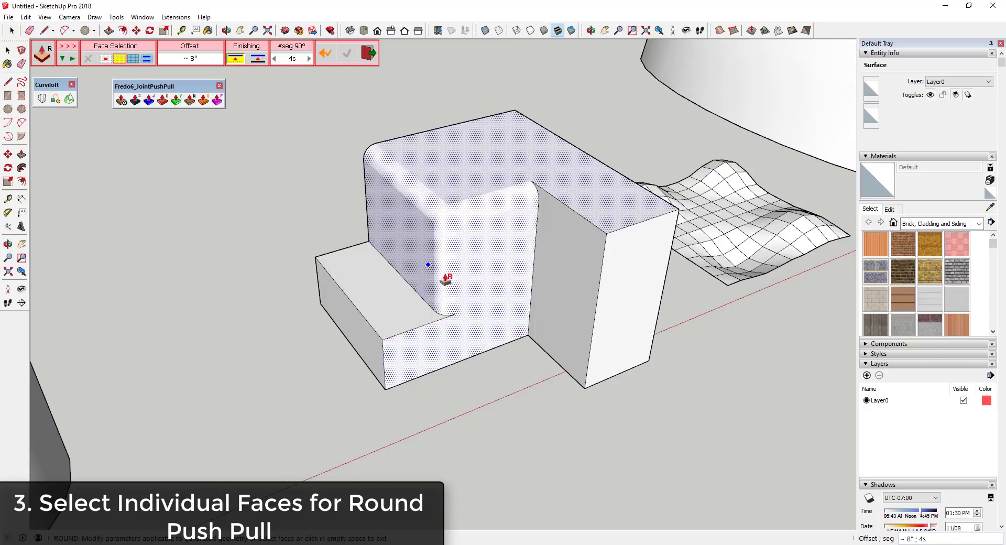
key("ctrl+z")
key("space")
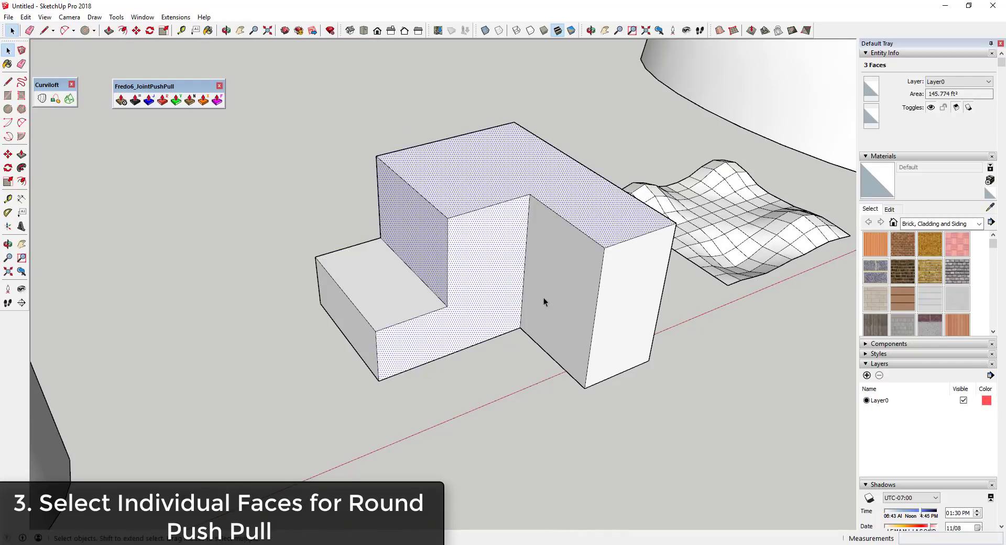
Step: Try Round Push Pull on only the block's top face and its projecting front end face by about 6 3/4", and undo it
middle_click_drag(542, 293, 520, 217)
left_click(620, 190)
left_click(624, 231, "shift")
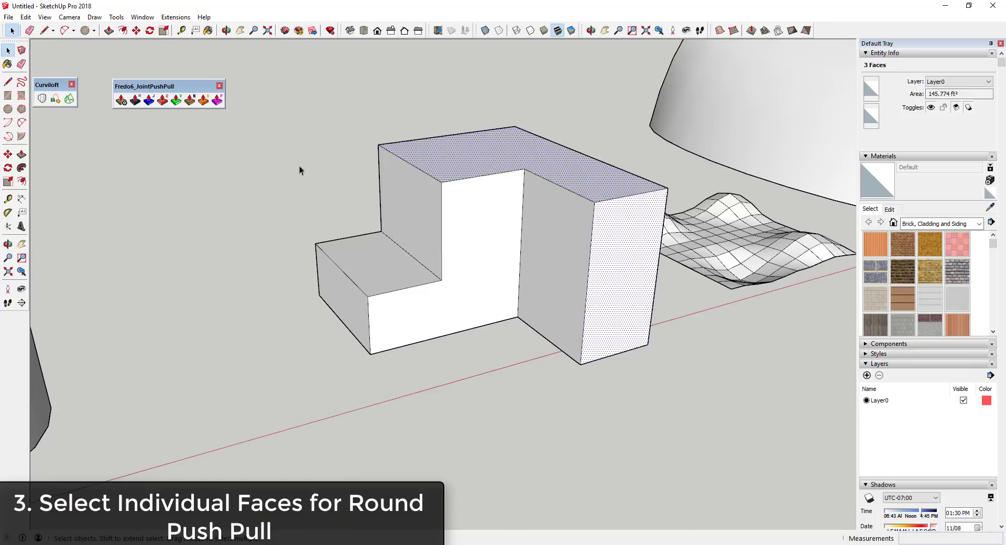
left_click(162, 101)
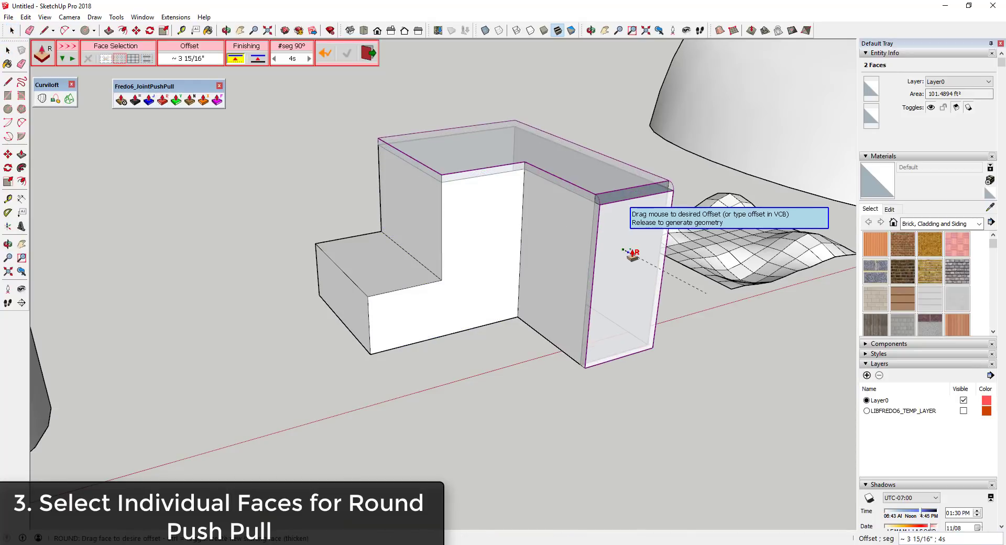
double_click(634, 252)
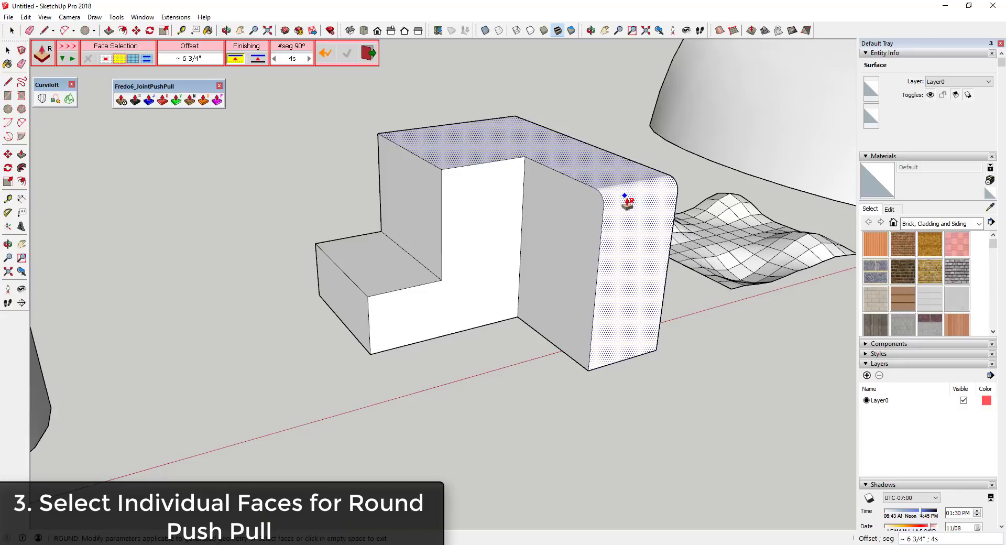
scroll(634, 250, "down", 1)
scroll(702, 275, "up", 3)
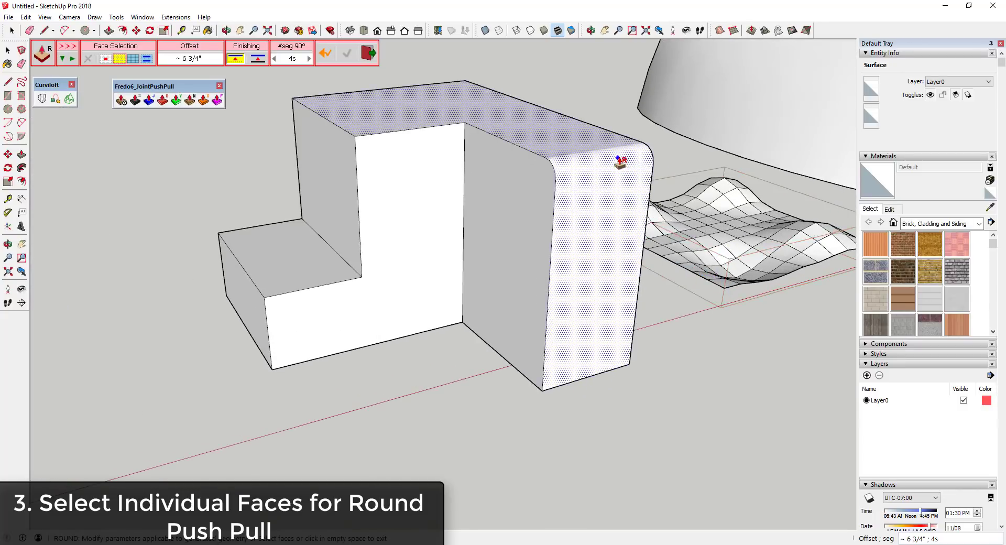
scroll(602, 231, "down", 2)
middle_click_drag(602, 231, 578, 262, "shift")
key("ctrl+z")
key("space")
Step: Draw a 3' 9 1/2" edge across the projecting front end face, and move it up close to the face's top edge
key("l")
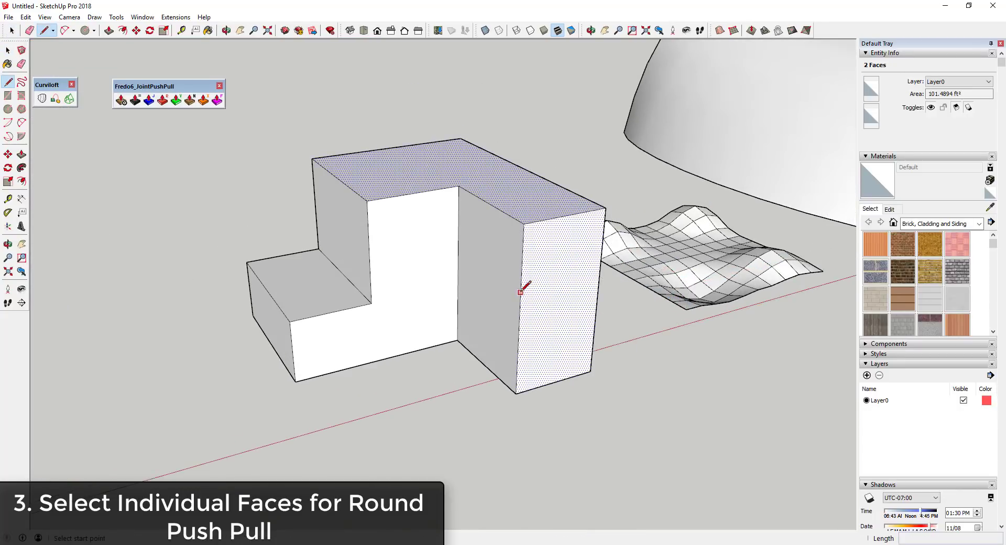
left_click(520, 291)
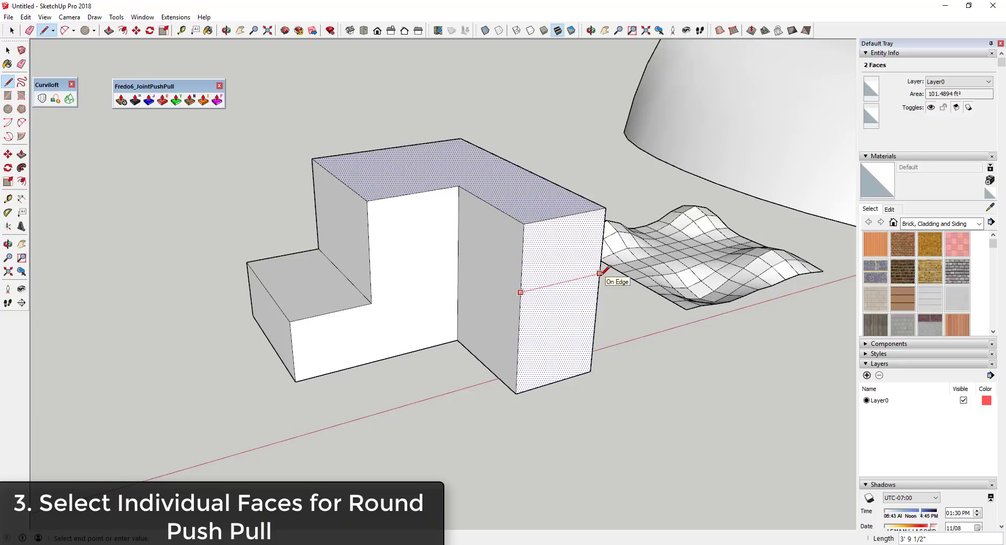
left_click(600, 273)
key("m")
left_click(565, 281)
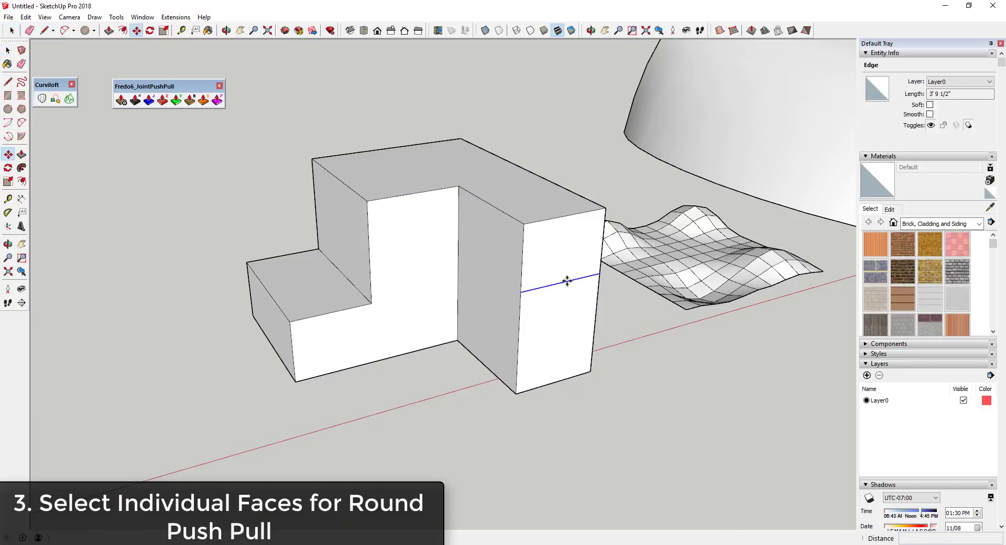
left_click(567, 236)
key("space")
Step: Try Round Push Pull on the block's top face and the thin strip at its projecting end by about 5 5/16", and undo it
left_click(545, 214)
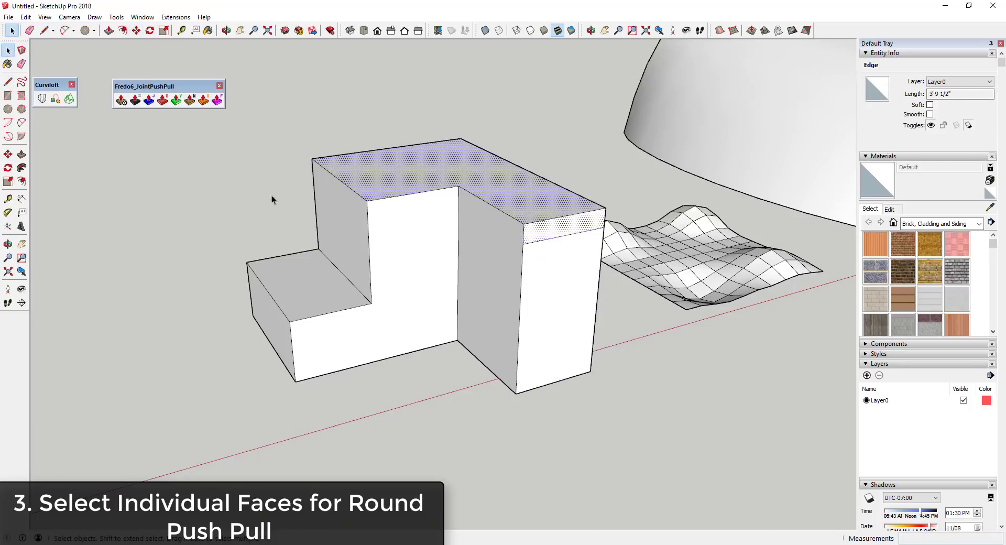
left_click(163, 100)
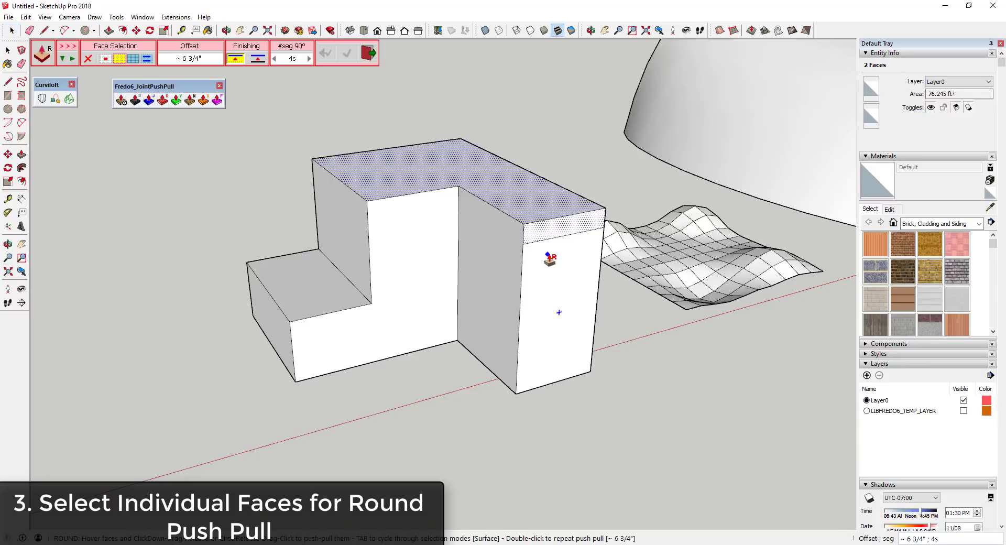
left_click_drag(544, 231, 589, 234)
middle_click_drag(589, 233, 535, 228)
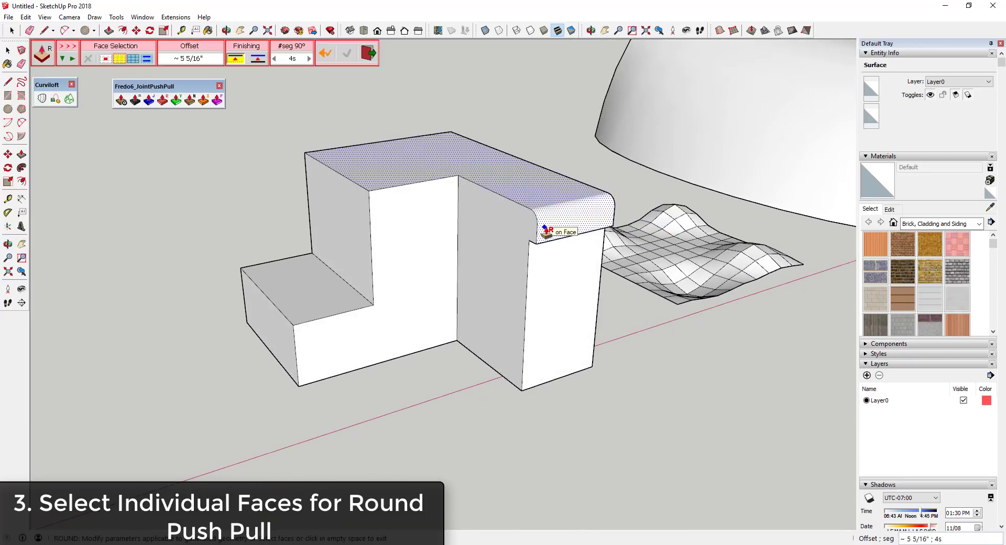
key("ctrl+z")
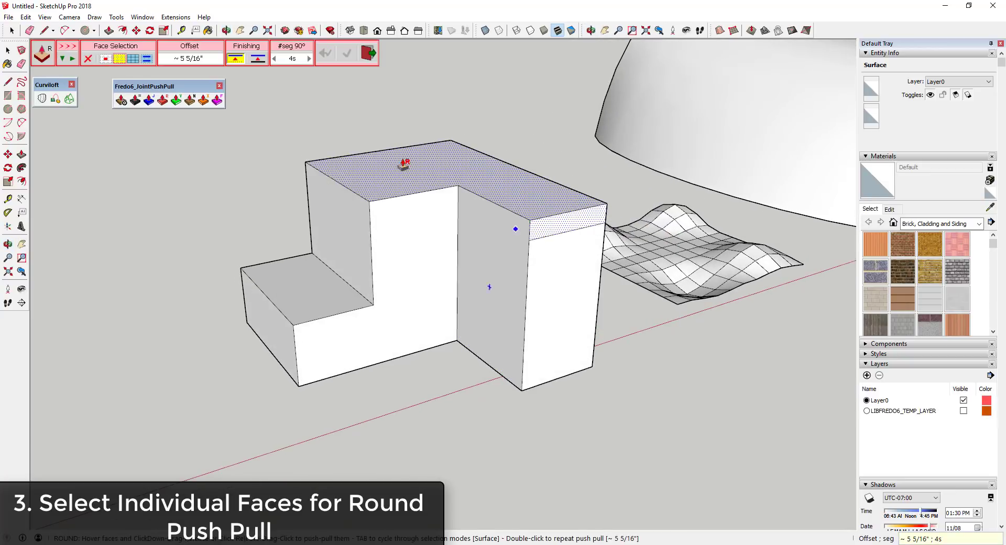
Step: Try Round Push Pull on the top face and thin end strip by about 6 11/16", with the finishing option that keeps the original faces
left_click(257, 61)
left_click_drag(572, 232, 575, 234)
scroll(575, 234, "up", 2)
scroll(573, 235, "up", 1)
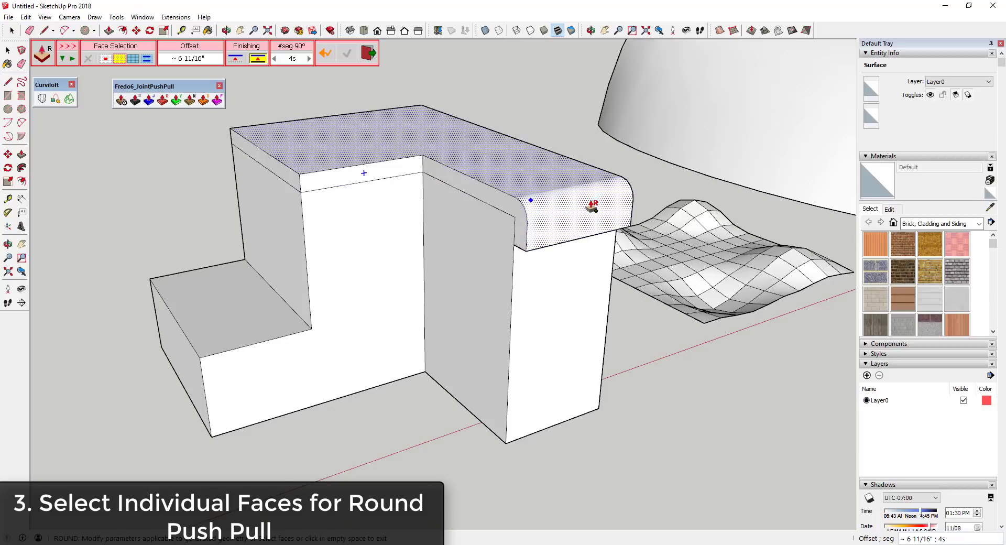
scroll(593, 210, "down", 3)
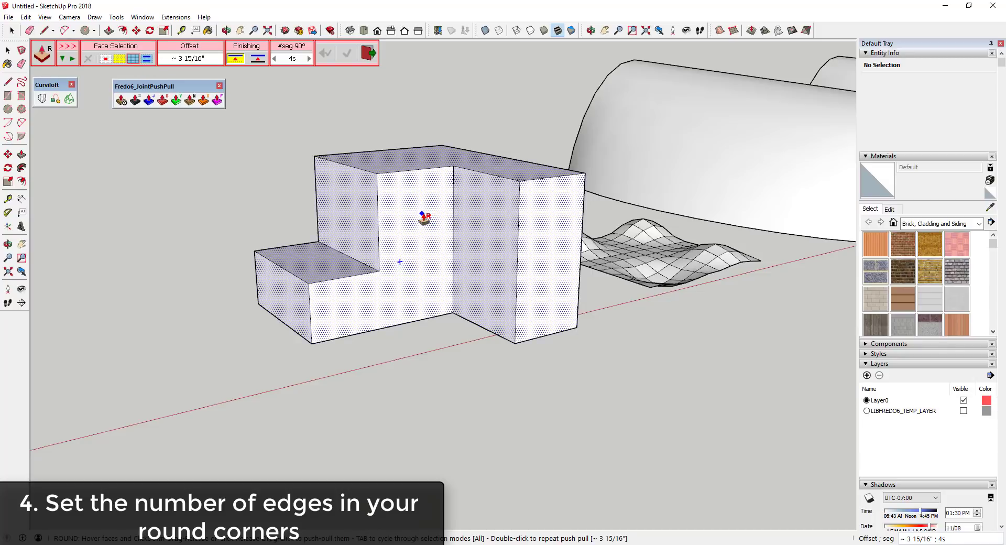
Step: Round Push Pull all the block's faces by about 9 1/2" with 4 segments, and show hidden geometry to inspect the rounded corners
mouse_move(423, 216)
left_mouse_down()
mouse_move(422, 224)
mouse_move(434, 216)
left_mouse_up()
middle_click_drag(577, 191, 503, 157)
left_click(45, 17)
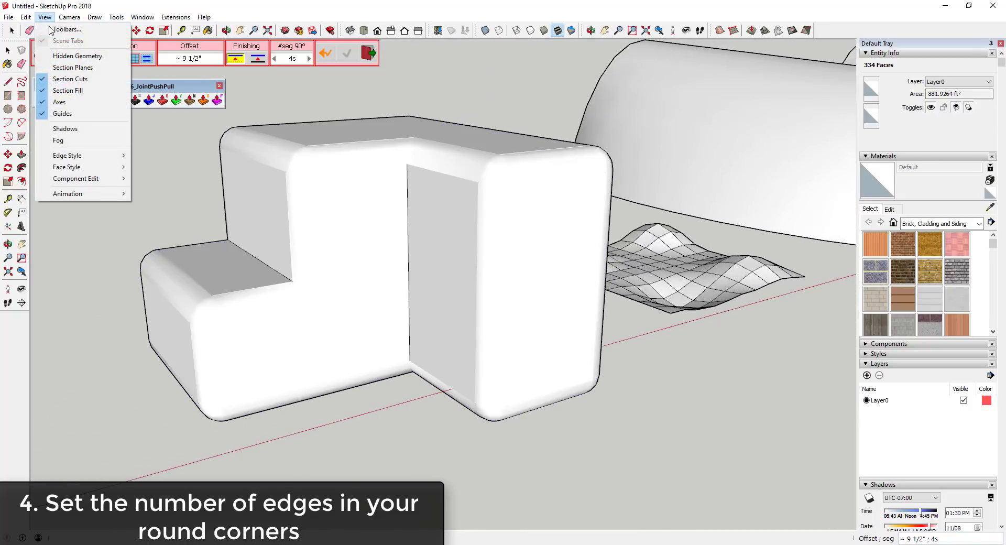
left_click(78, 56)
scroll(503, 157, "up", 5)
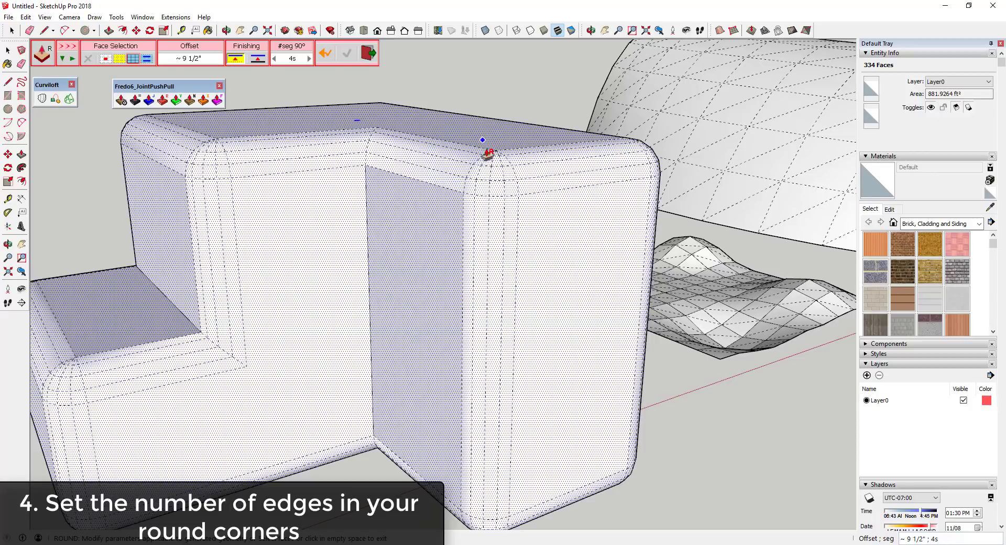
scroll(525, 162, "up", 2)
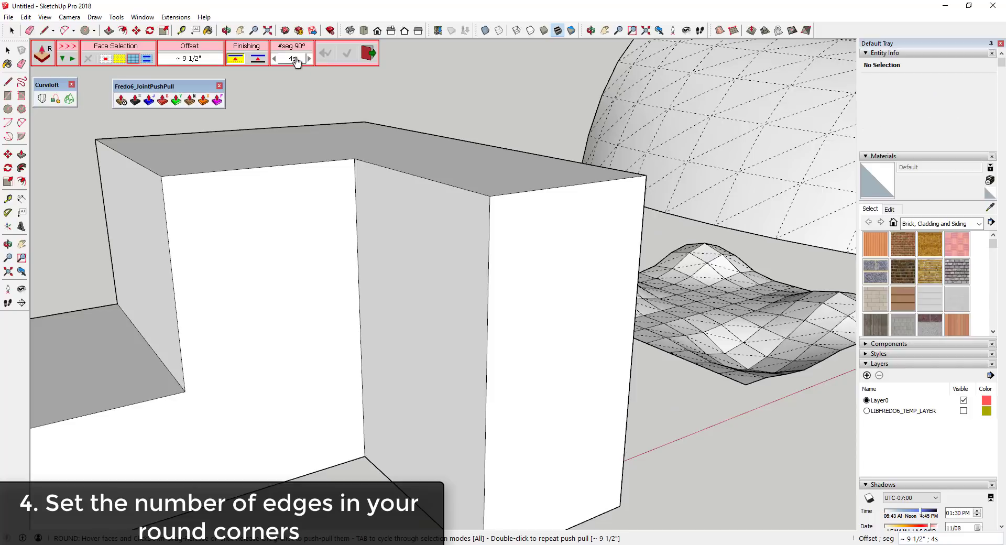
Step: Set the rounding segments to 2, and try Round Push Pull on all the block's faces by about 3 5/8"
left_click(292, 59)
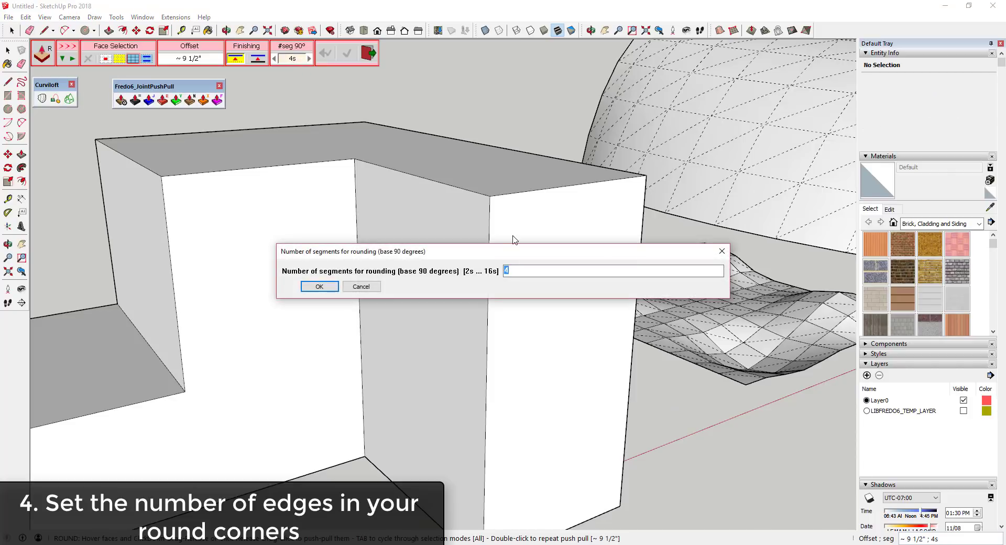
type("2")
key("Return")
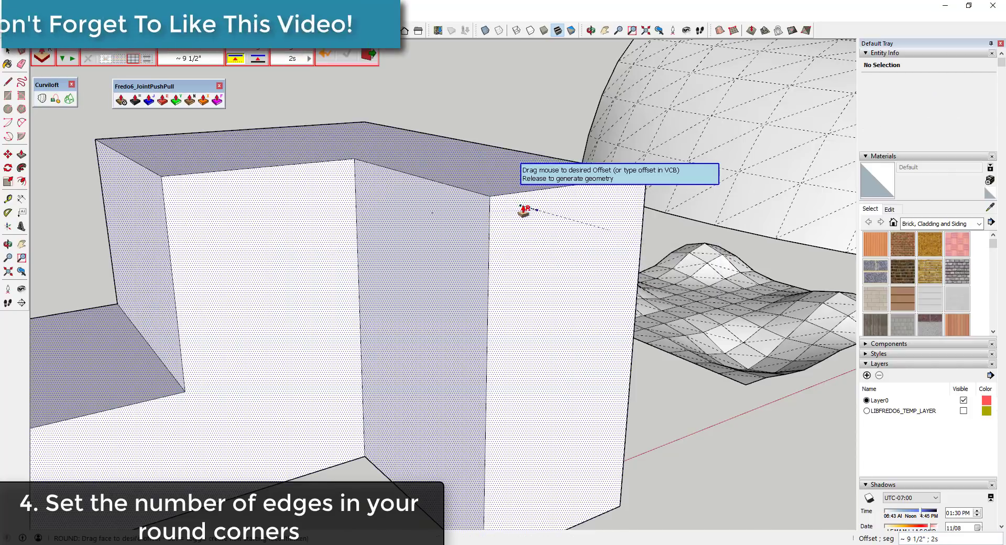
scroll(532, 213, "down", 3)
left_click_drag(525, 210, 532, 214)
scroll(532, 213, "up", 4)
scroll(520, 183, "up", 3)
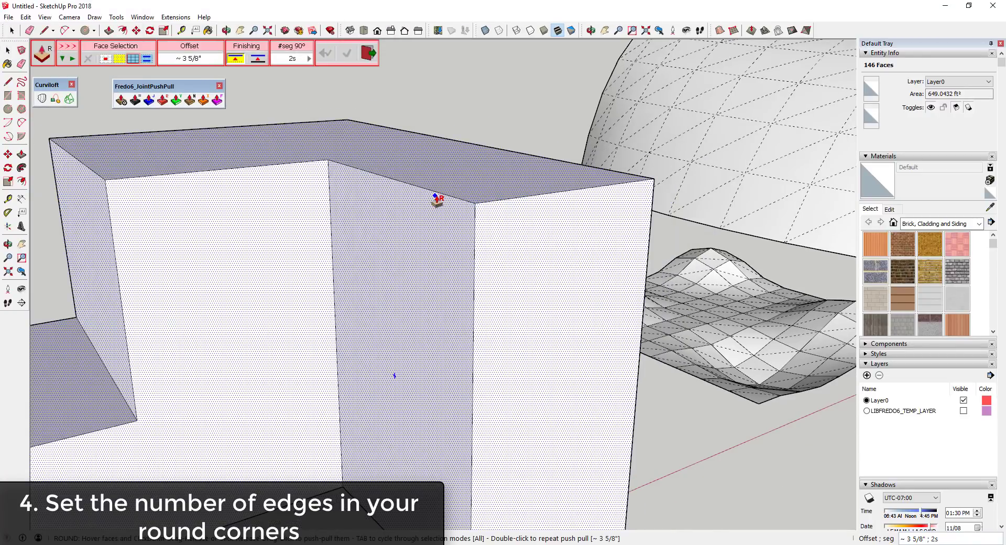
Step: Set the rounding segments to 16, and try Round Push Pull on all the block's faces by about 4 3/8", inspecting the rounded corner
left_click(292, 59)
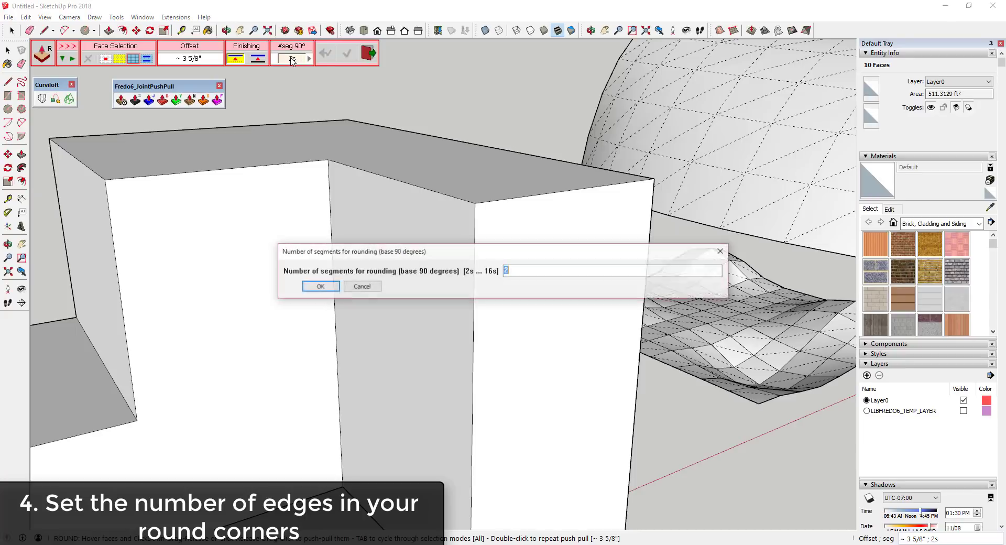
key("Return")
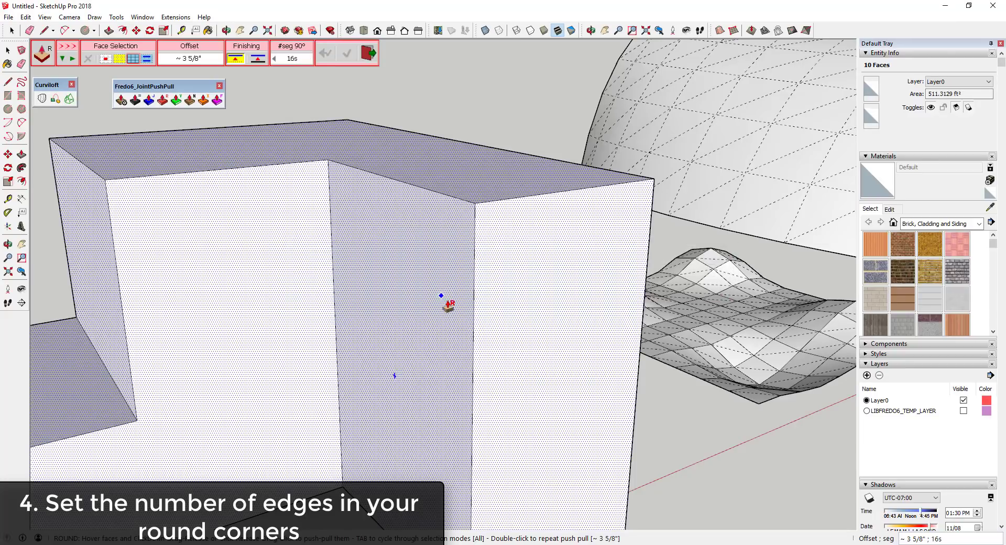
left_click_drag(511, 278, 526, 277)
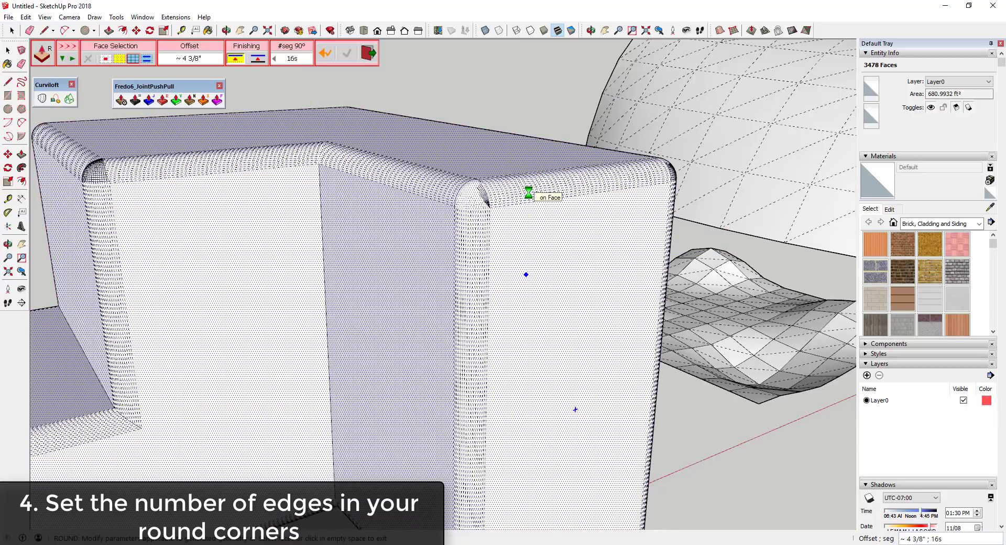
scroll(506, 199, "up", 3)
scroll(509, 193, "up", 3)
middle_click_drag(507, 193, 592, 208)
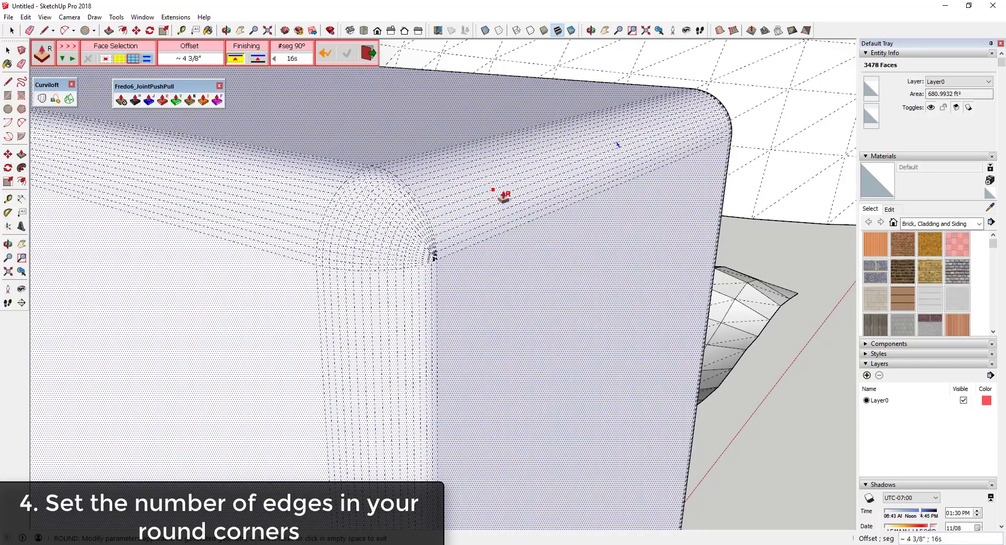
scroll(504, 196, "down", 3)
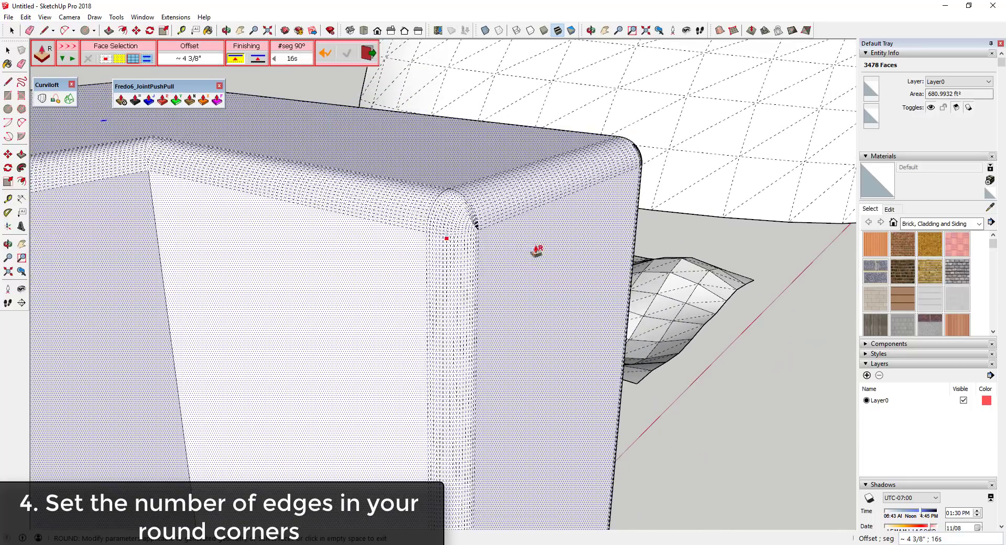
middle_click_drag(531, 250, 496, 250)
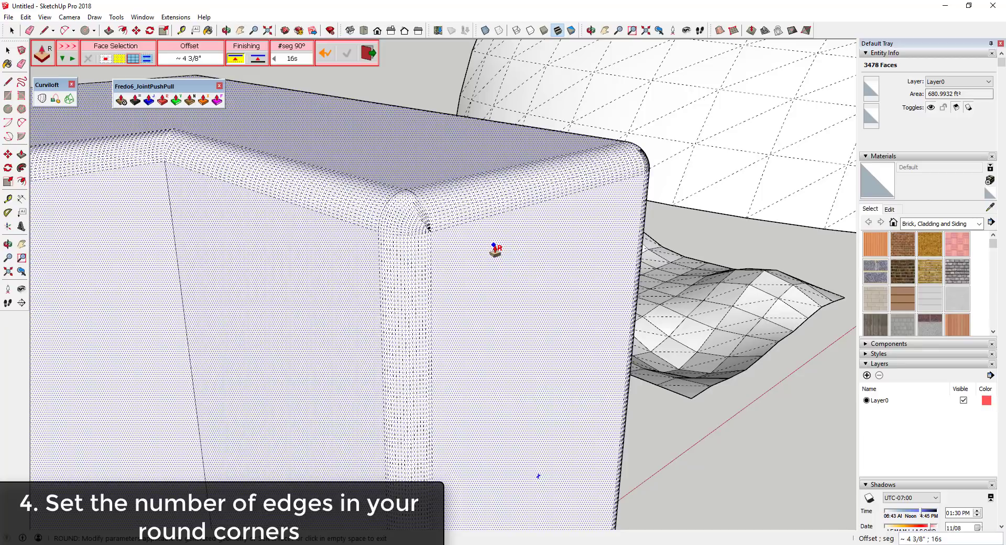
key("Escape")
left_click(291, 60)
left_click(291, 59)
left_click(362, 286)
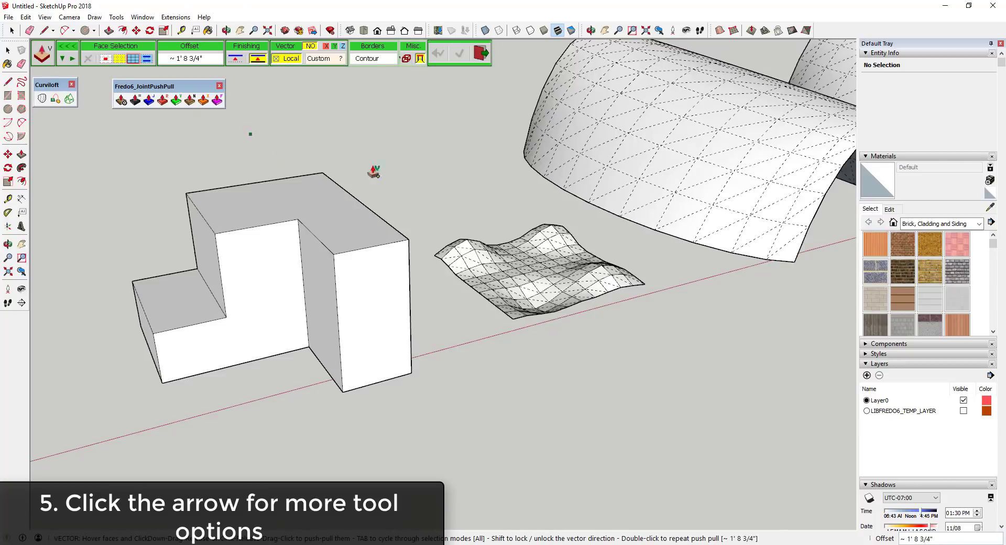
Step: Compare the collapsed and expanded tool options of Vector Push Pull and Joint Push Pull
left_click(65, 47)
left_click(65, 49)
left_click(149, 100)
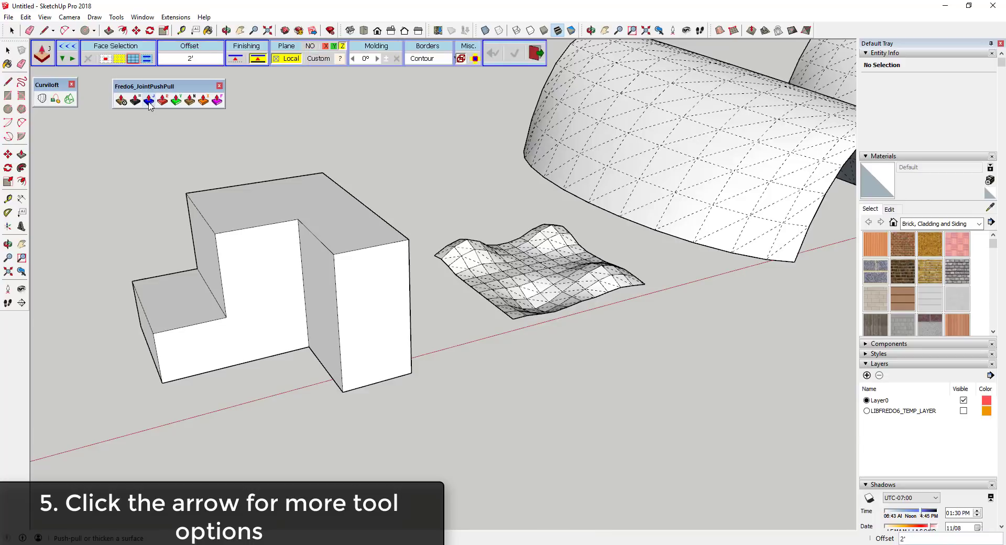
left_click(73, 49)
scroll(336, 229, "down", 3)
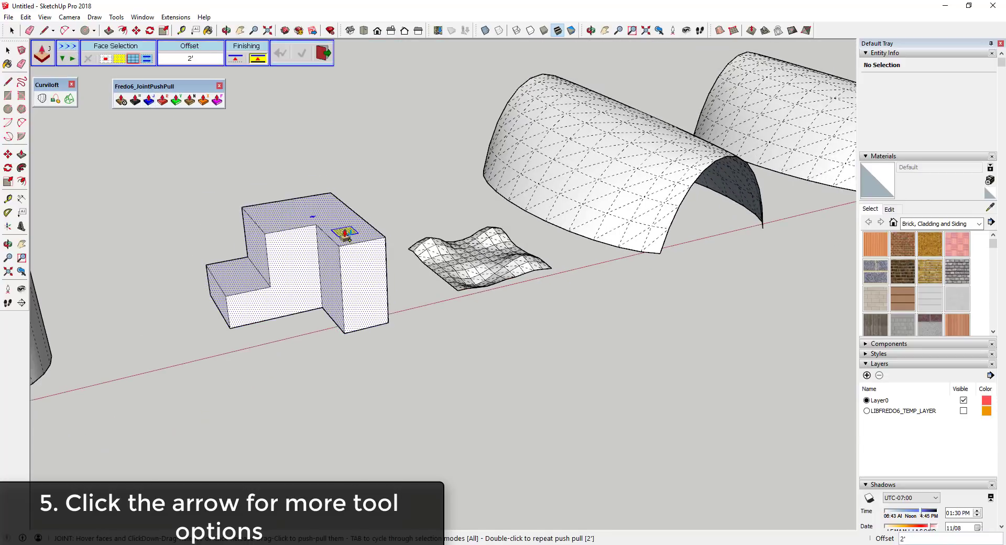
scroll(336, 229, "up", 6)
scroll(283, 166, "down", 5)
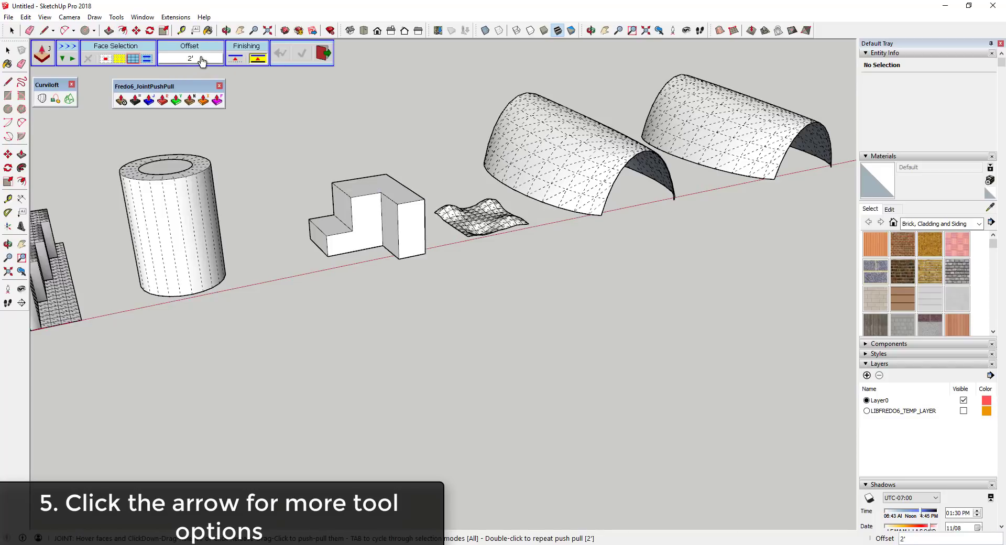
left_click(74, 48)
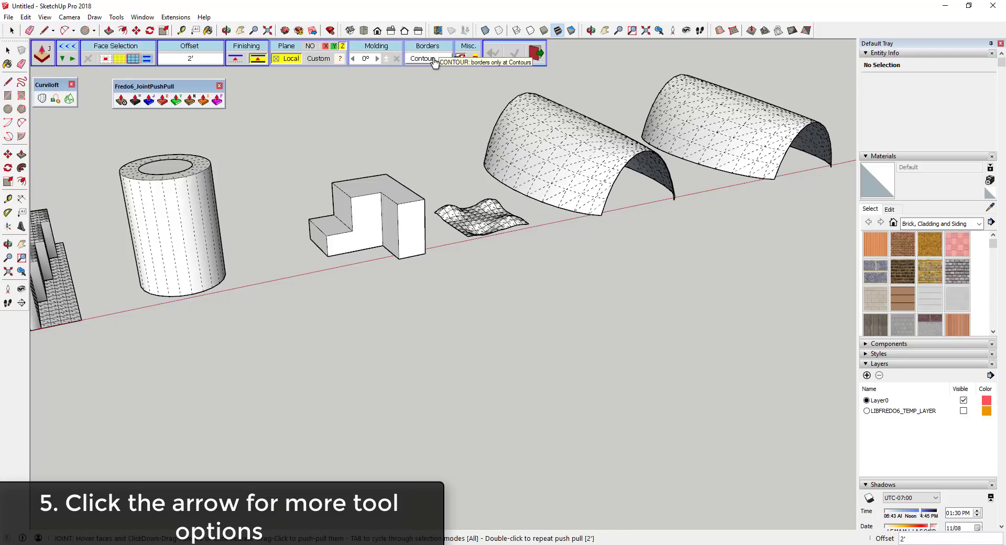
Step: Examine the additional tool options of Round Push Pull and Vector Push Pull
left_click(162, 100)
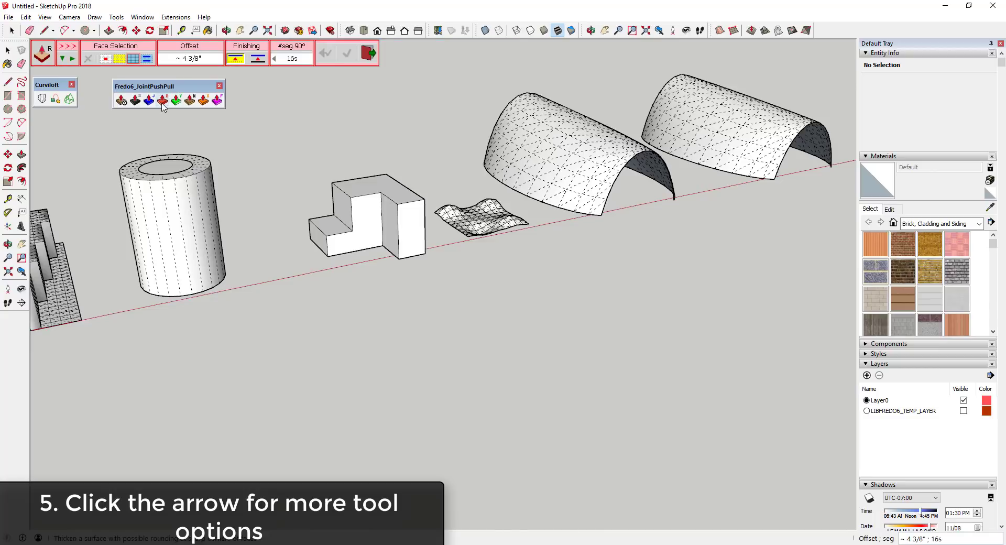
left_click(68, 46)
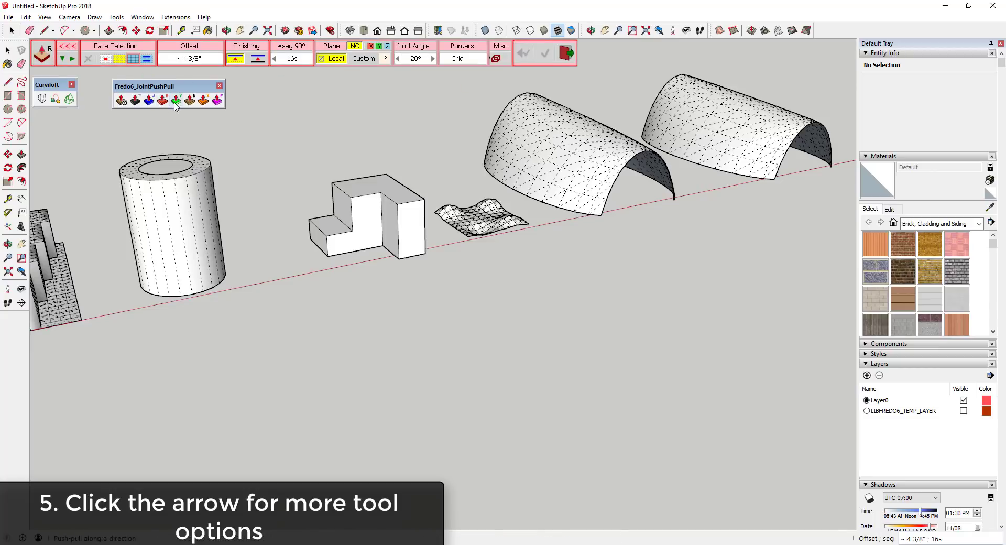
left_click(150, 100)
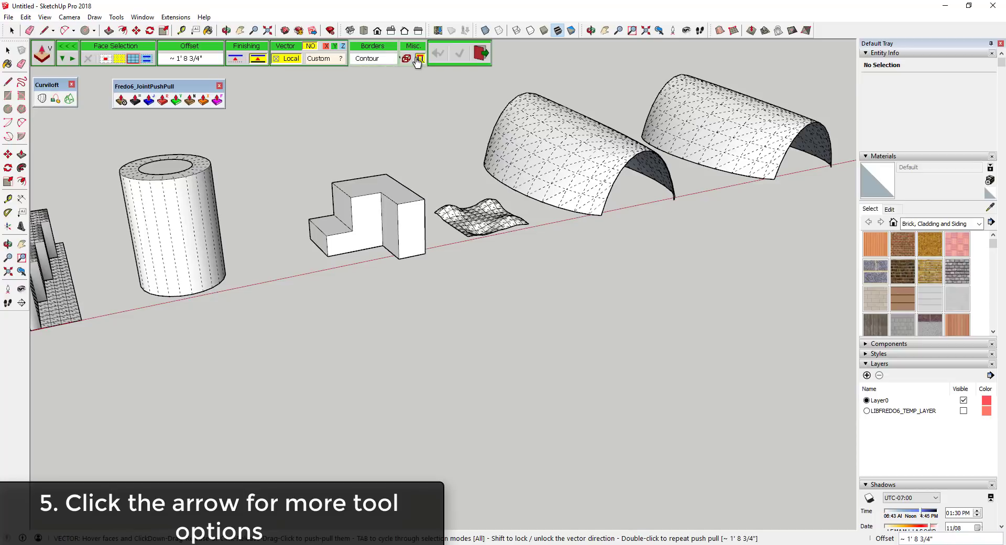
left_click(66, 47)
left_click(66, 46)
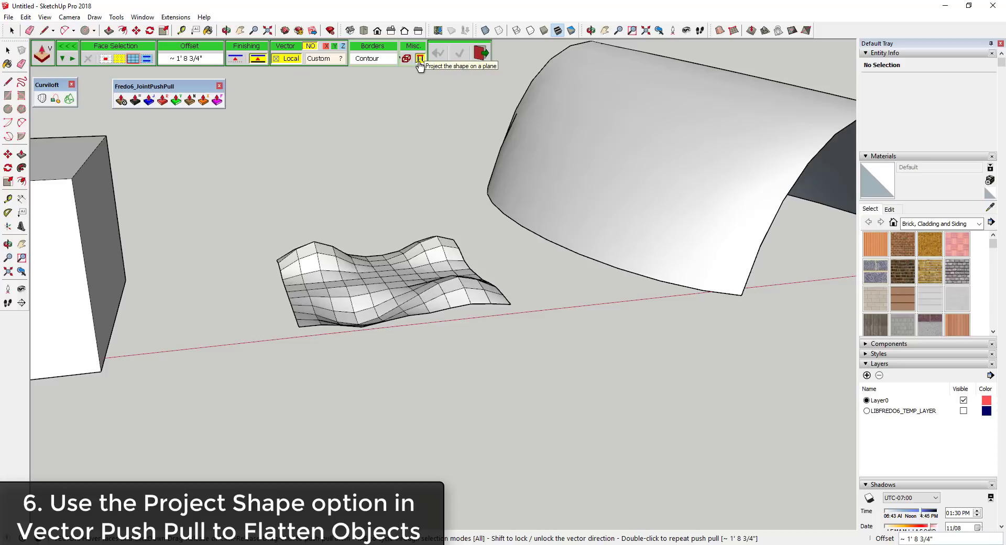
Step: Turn off projecting the shape on a plane, and try Vector Push Pull on the wavy terrain surface downward by about 1' 9 3/4"
left_click(419, 59)
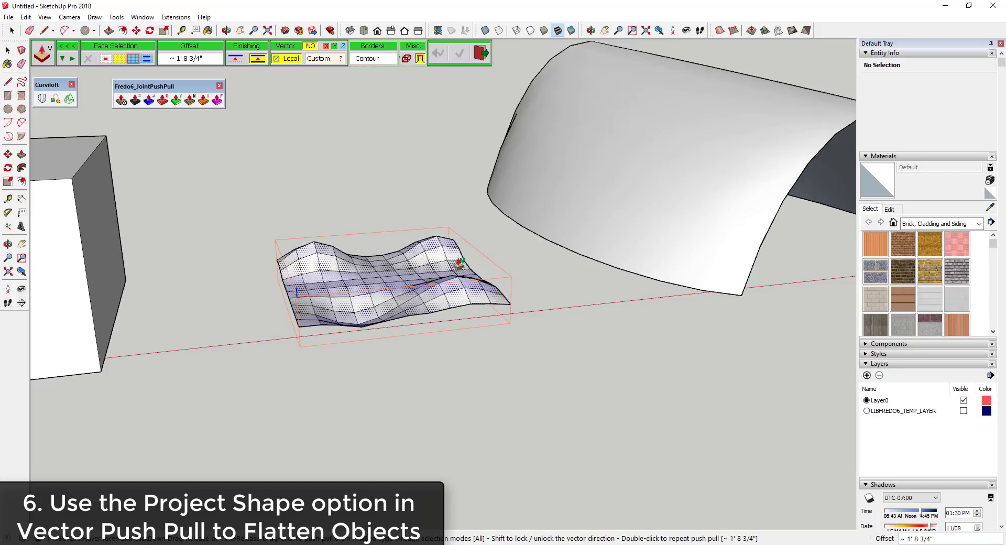
scroll(456, 273, "down", 4)
scroll(382, 287, "up", 5)
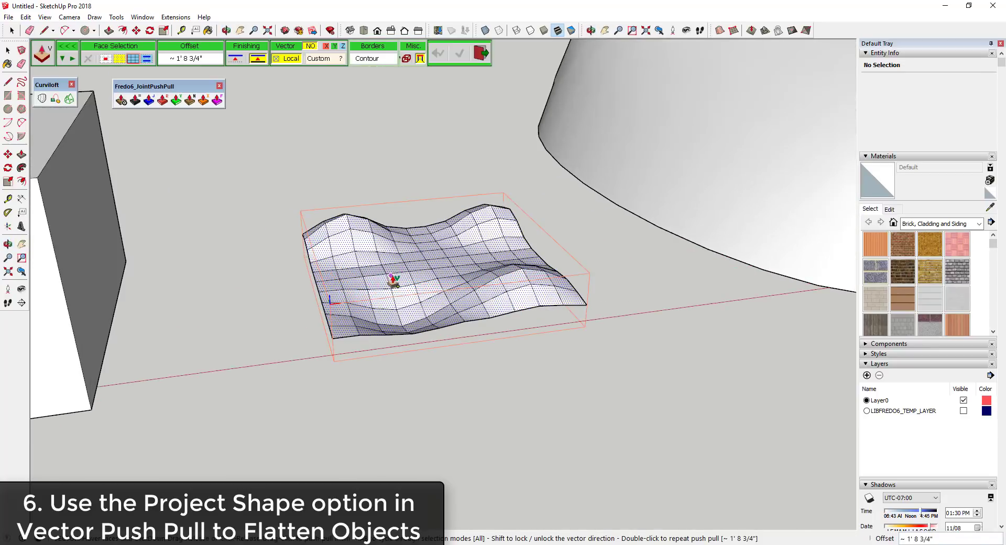
middle_click_drag(457, 283, 461, 269)
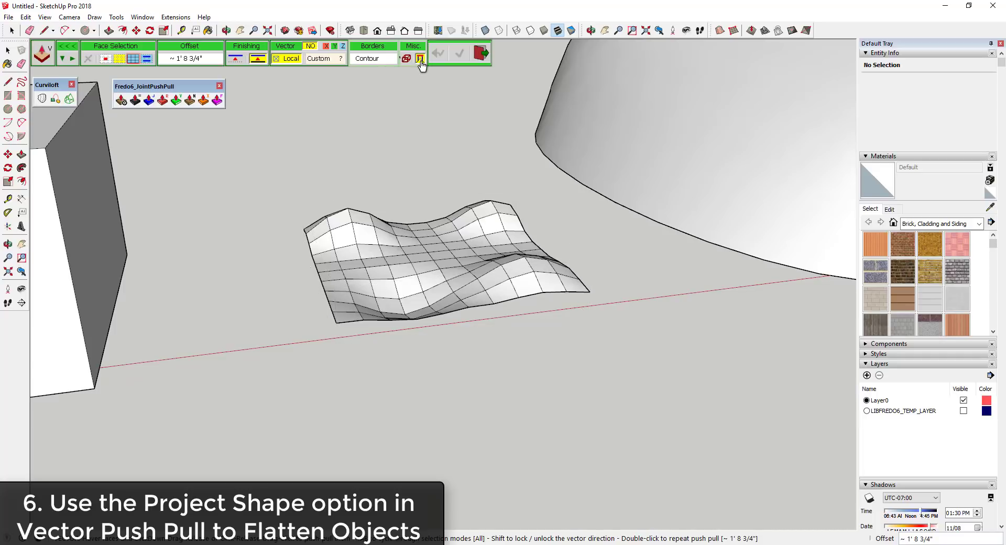
left_click_drag(468, 293, 469, 341)
middle_click_drag(470, 341, 435, 324)
scroll(501, 251, "down", 2)
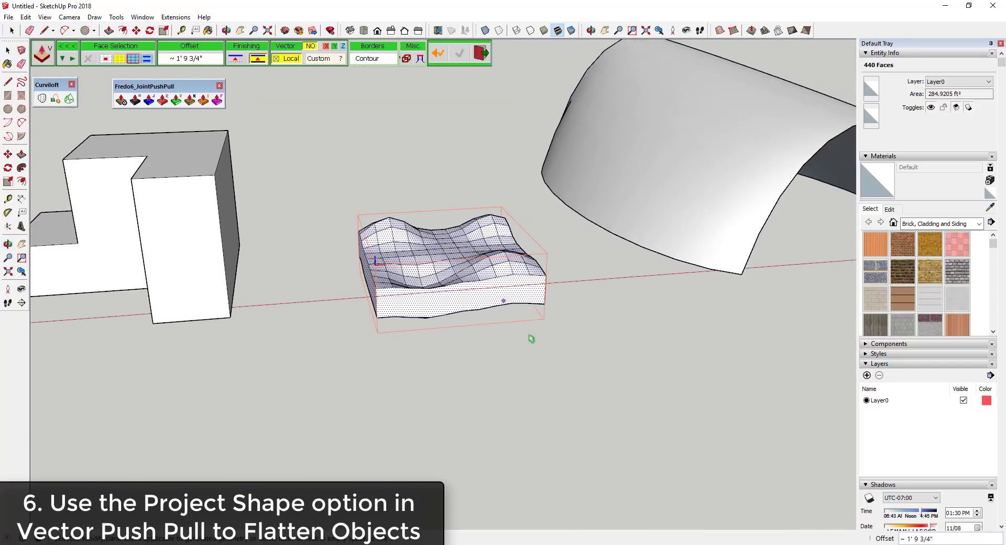
left_click(570, 360)
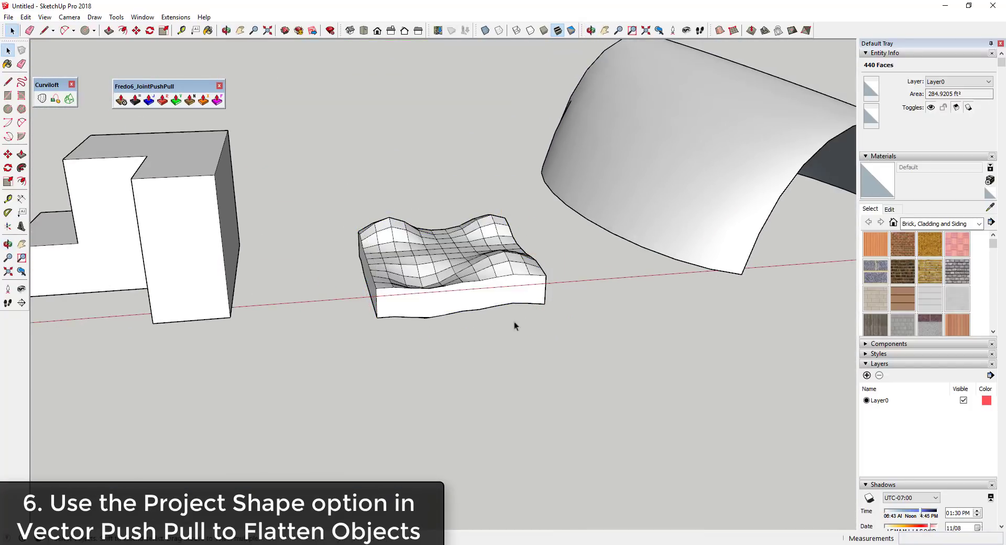
Step: Extrude the wavy terrain surface downward by about 2' 5 3/4" using Vector Push Pull with its shape projected on a plane
left_click(493, 297)
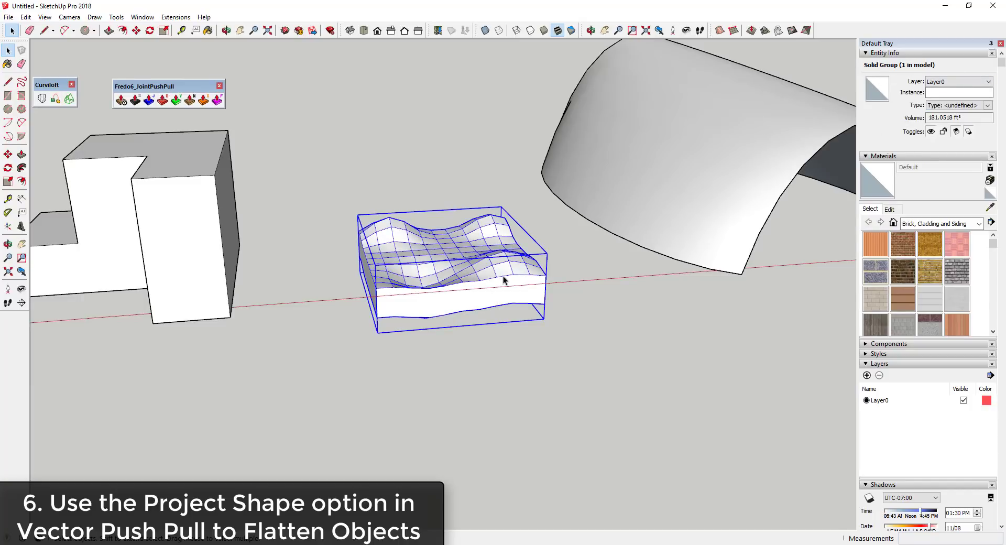
mouse_move(502, 276)
middle_mouse_down()
mouse_move(490, 134)
mouse_move(455, 61)
mouse_move(469, 128)
mouse_move(495, 126)
mouse_move(512, 168)
mouse_move(146, 116)
middle_mouse_up()
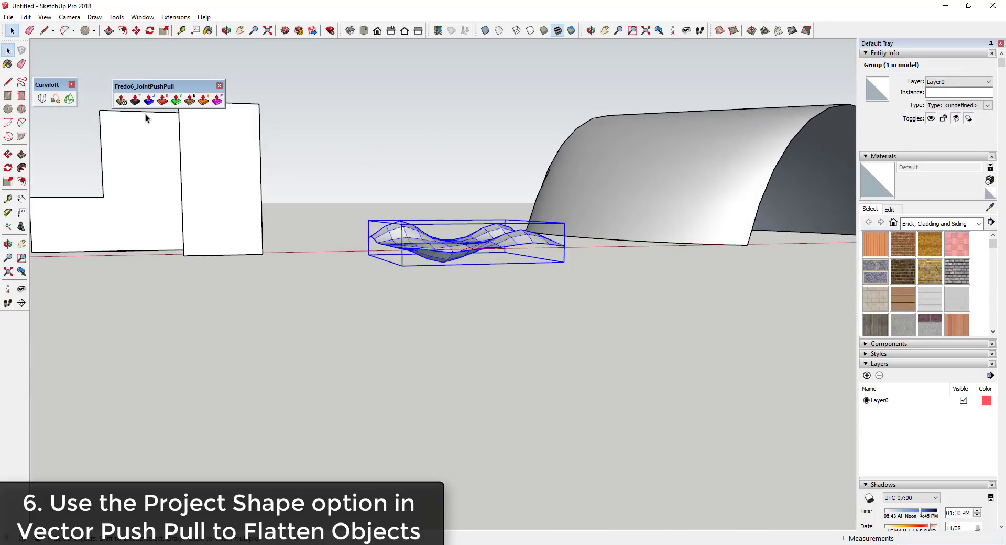
left_click(179, 102)
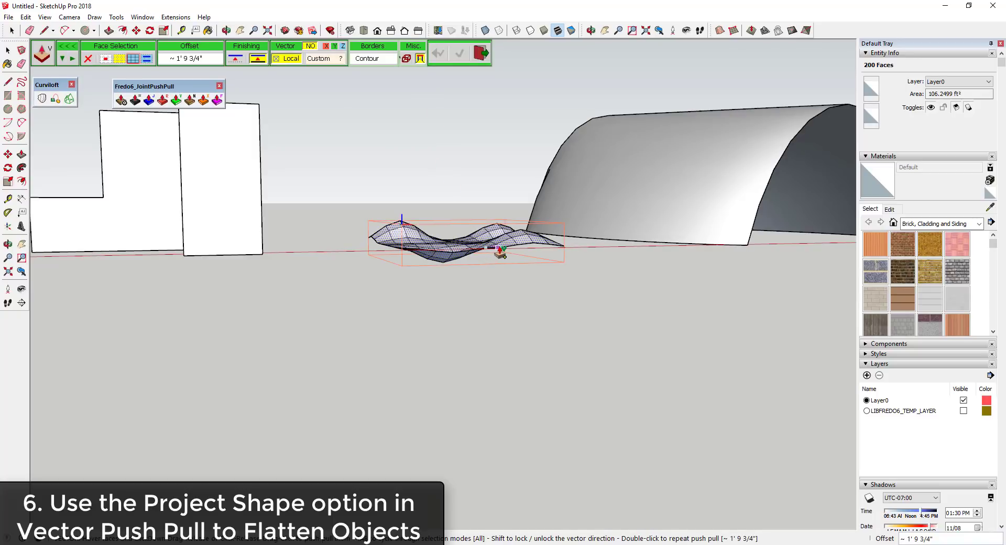
left_click_drag(500, 251, 504, 286)
middle_click_drag(505, 281, 502, 377)
scroll(487, 283, "up", 3)
mouse_move(519, 346)
middle_mouse_down()
mouse_move(498, 99)
mouse_move(534, 328)
mouse_move(405, 225)
middle_mouse_up()
left_click(404, 225)
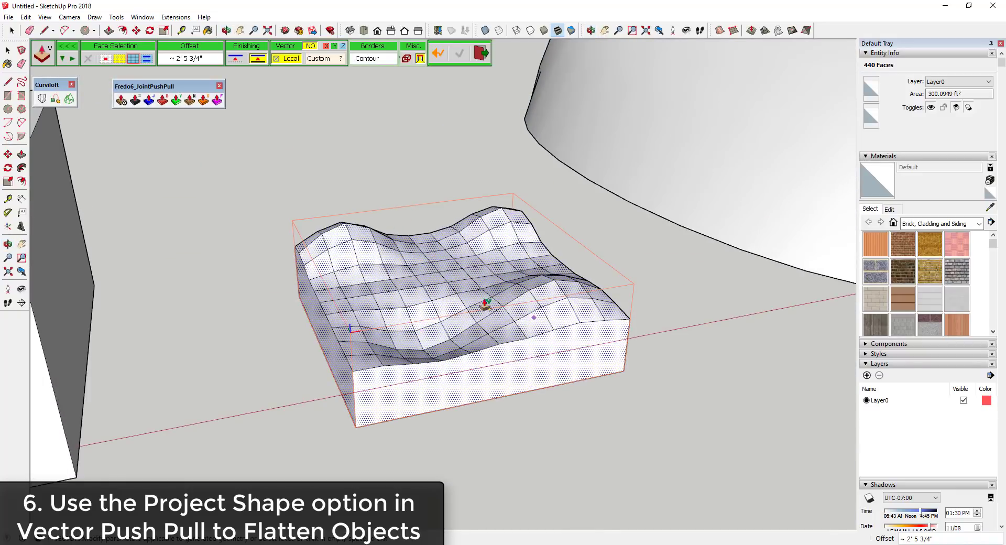
Step: Exit Vector Push Pull and select the flat-bottomed terrain group to check in its entity info whether it is solid
left_click(590, 321)
mouse_move(591, 321)
middle_mouse_down()
mouse_move(542, 95)
mouse_move(535, 152)
mouse_move(550, 252)
mouse_move(634, 276)
middle_mouse_up()
left_click(634, 275)
left_click(535, 311)
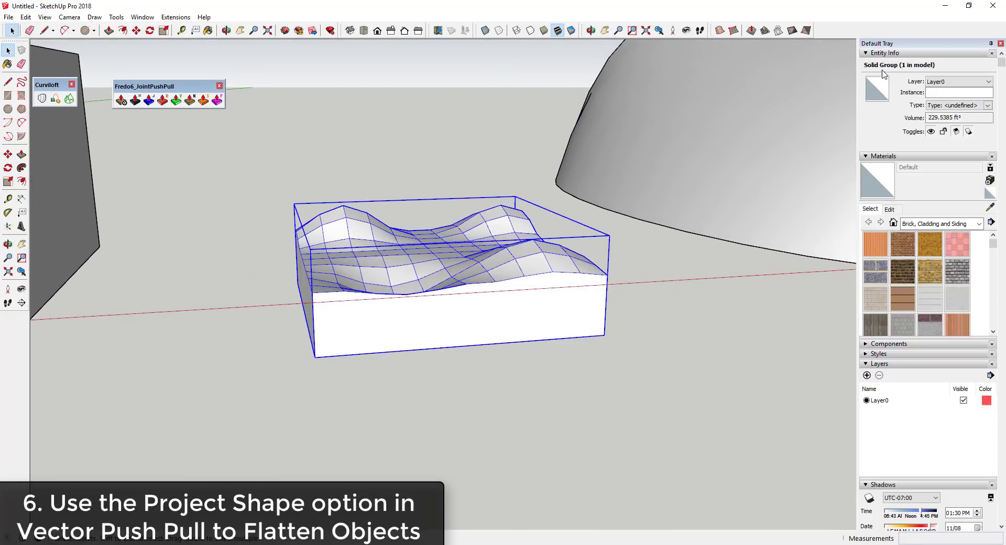
scroll(503, 282, "down", 3)
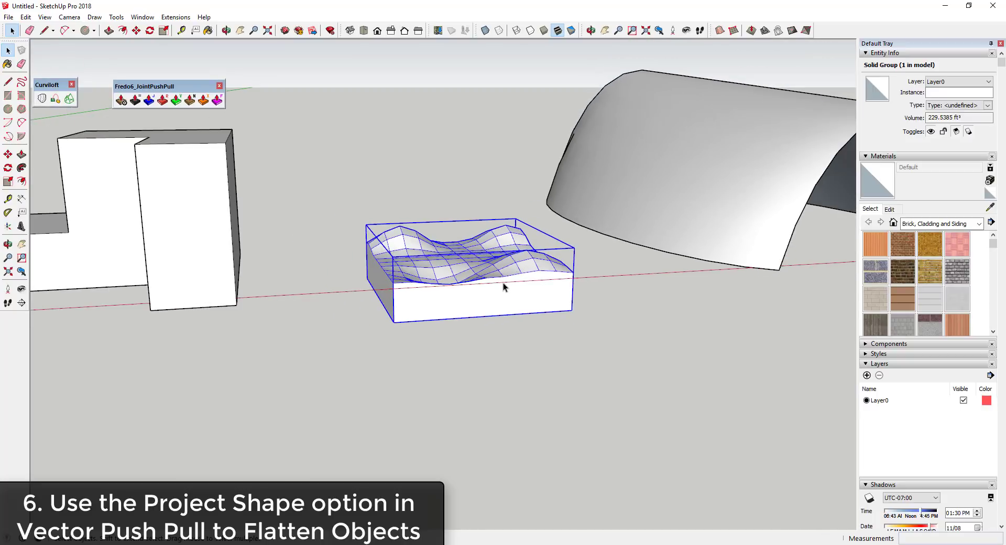
left_click(178, 103)
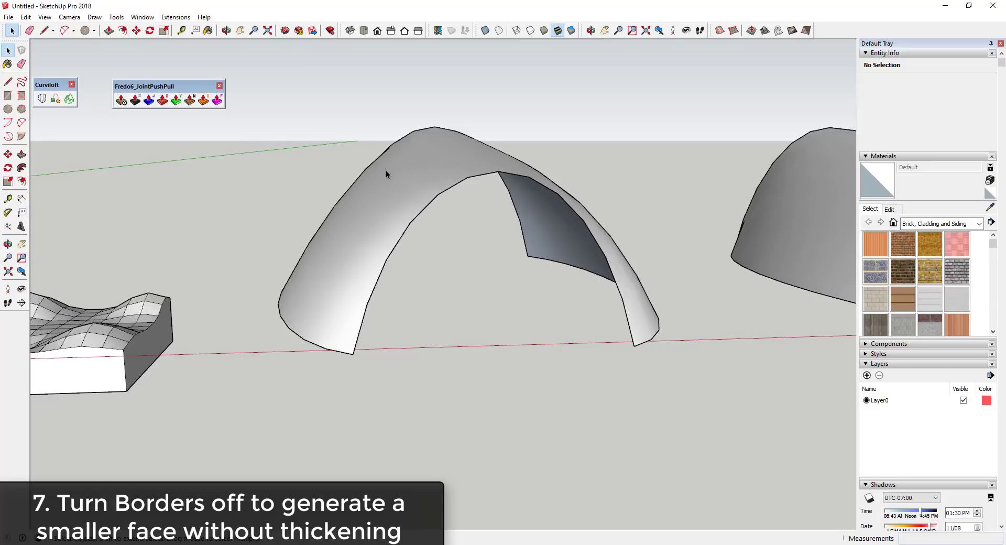
Step: Try Joint Push Pull on the arch shell inward by about 10 11/16" with the Z plane constraint, and undo it
left_click(396, 193)
middle_click_drag(398, 194, 452, 295)
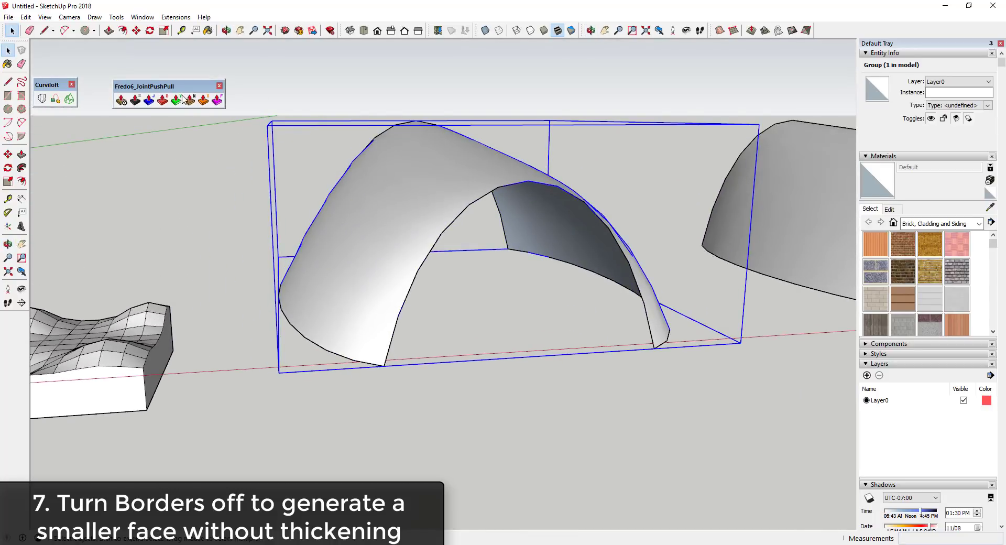
left_click(150, 101)
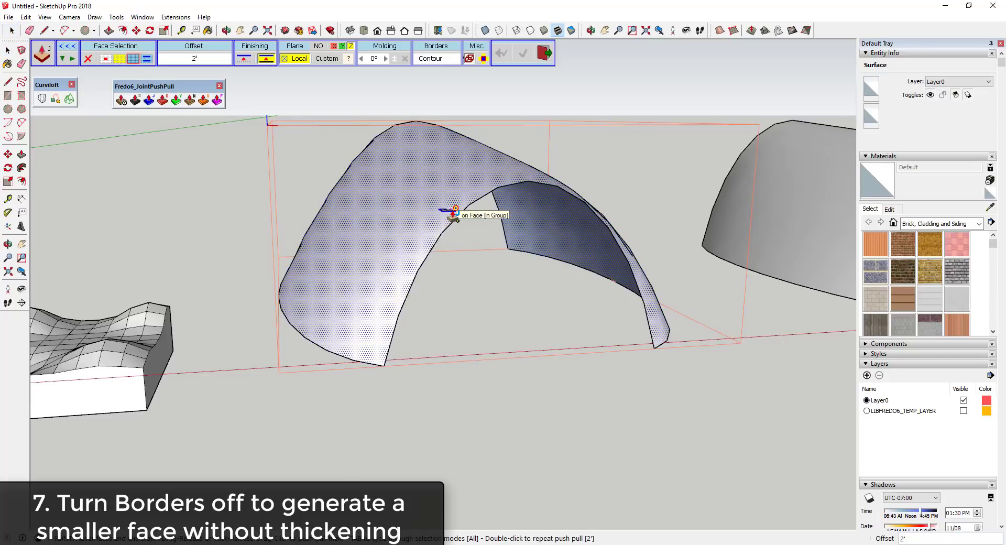
left_click_drag(454, 214, 508, 266)
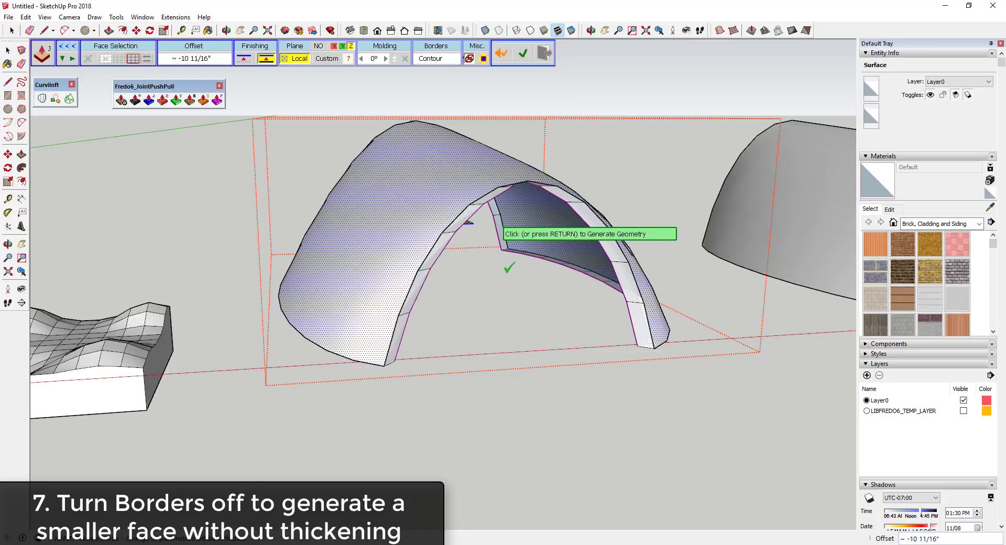
left_click(533, 277)
middle_click_drag(539, 270, 485, 255)
key("ctrl+z")
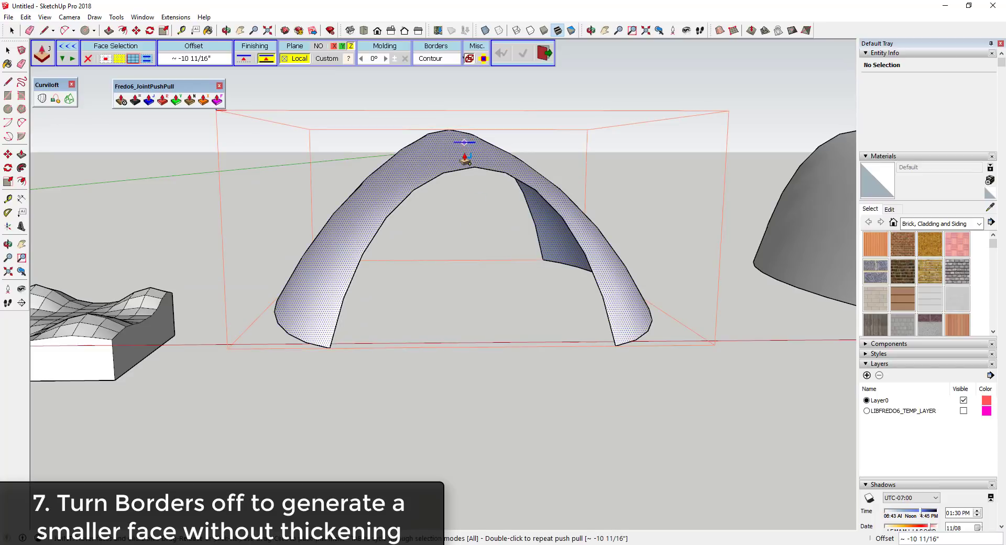
Step: Turn off the plane constraint and thicken the arch shell inward by about 1' 2 1/16" with Joint Push Pull
left_click_drag(464, 160, 469, 183)
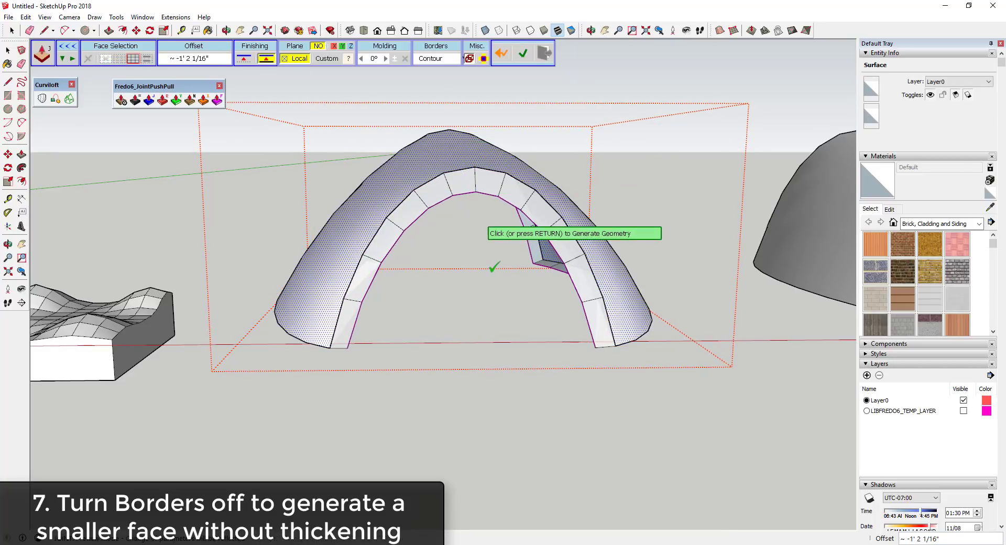
left_click(494, 268)
middle_click_drag(490, 258, 309, 257)
middle_click_drag(431, 100, 445, 178)
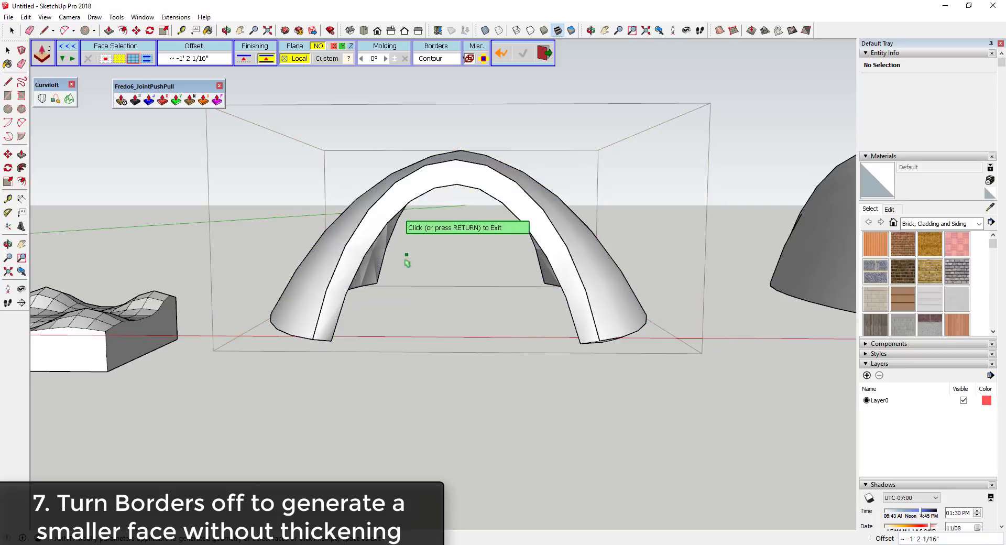
Step: Exit the tool, open the thickened arch group for editing, and select its inner curved surface with the connected edges
middle_click_drag(406, 260, 454, 184)
key("space")
left_click(461, 186)
left_click(461, 186)
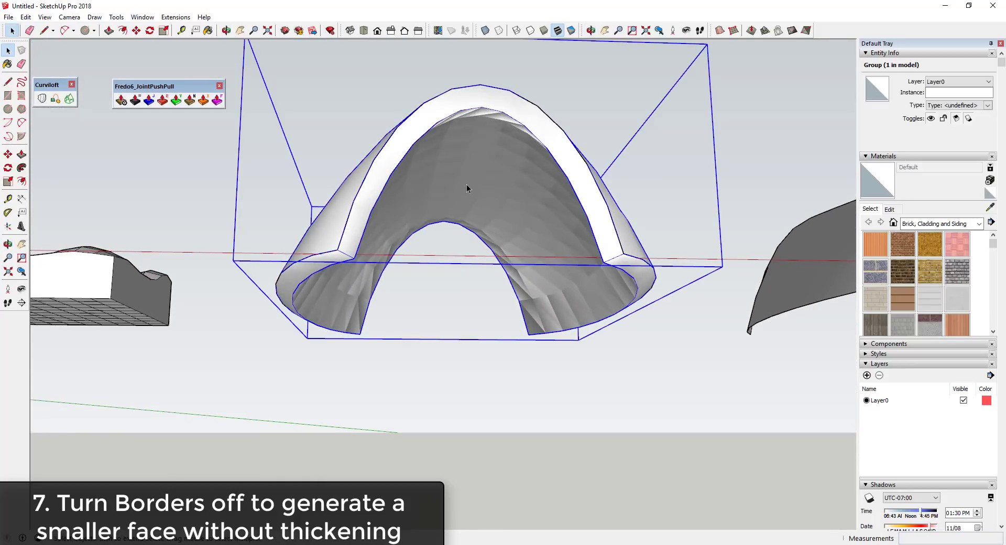
double_click(469, 183)
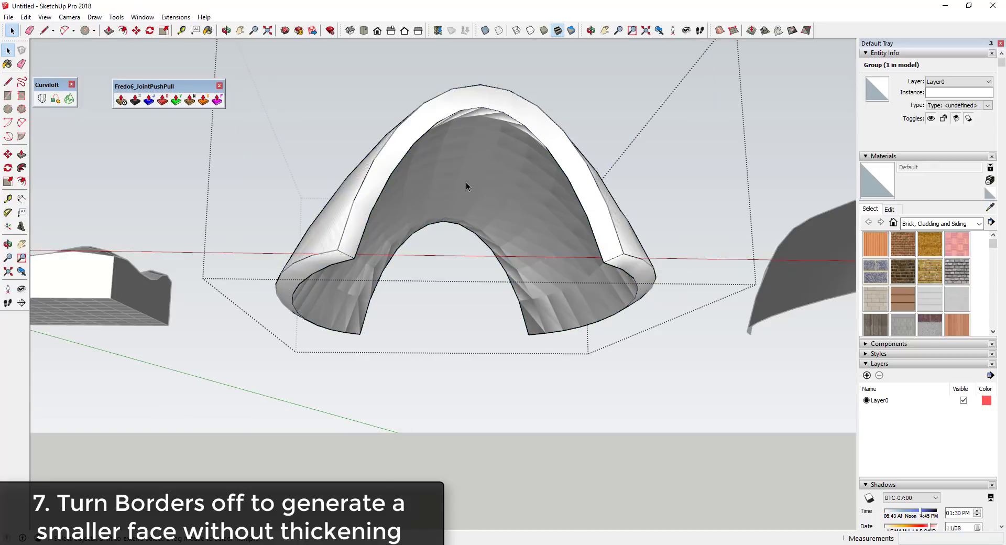
double_click(501, 189)
left_click(501, 188)
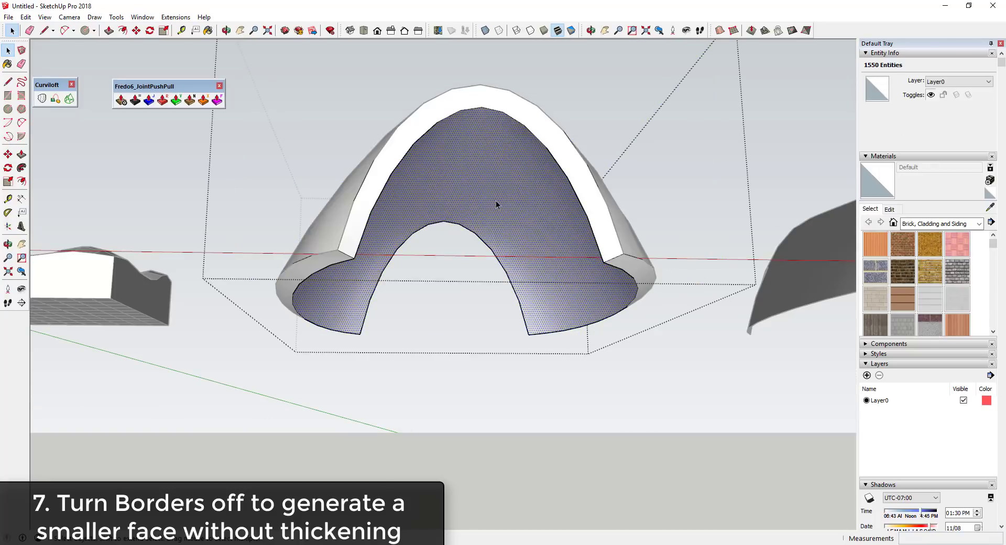
Step: Offset the arch's inner surface inward by about 7 1/8" using Joint Push Pull with Borders set to None, and inspect the gap
mouse_move(495, 201)
middle_mouse_down()
mouse_move(496, 218)
mouse_move(435, 212)
middle_mouse_up()
left_click(149, 101)
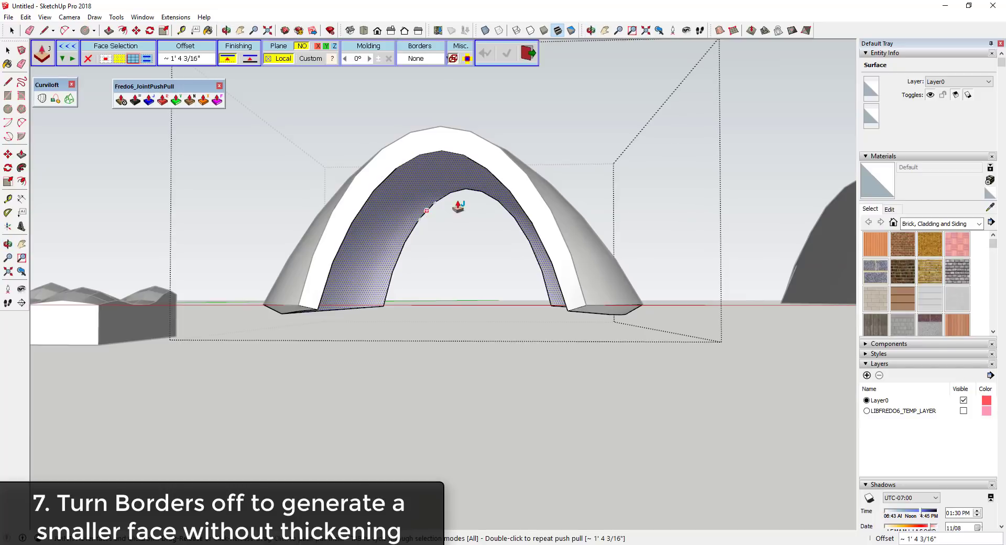
left_click(414, 59)
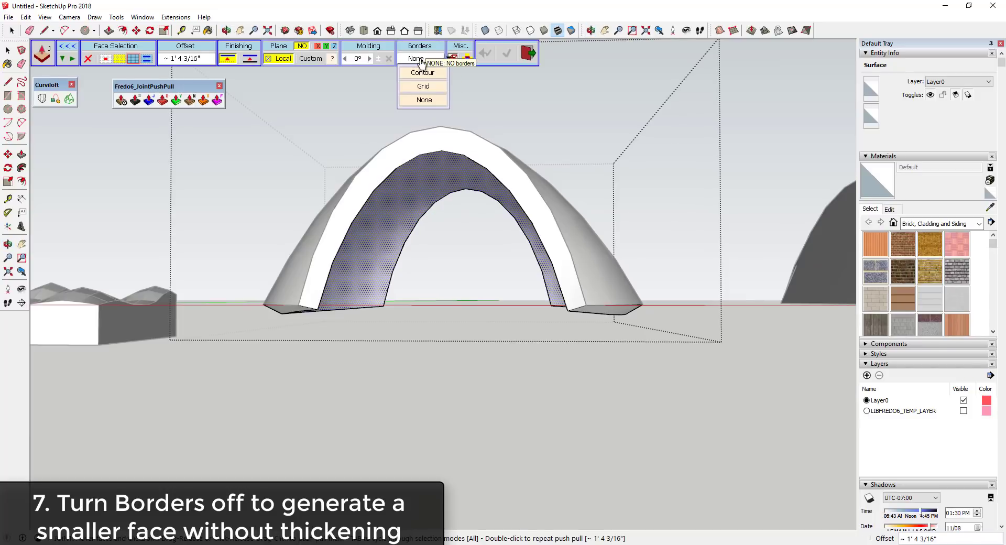
left_click(421, 62)
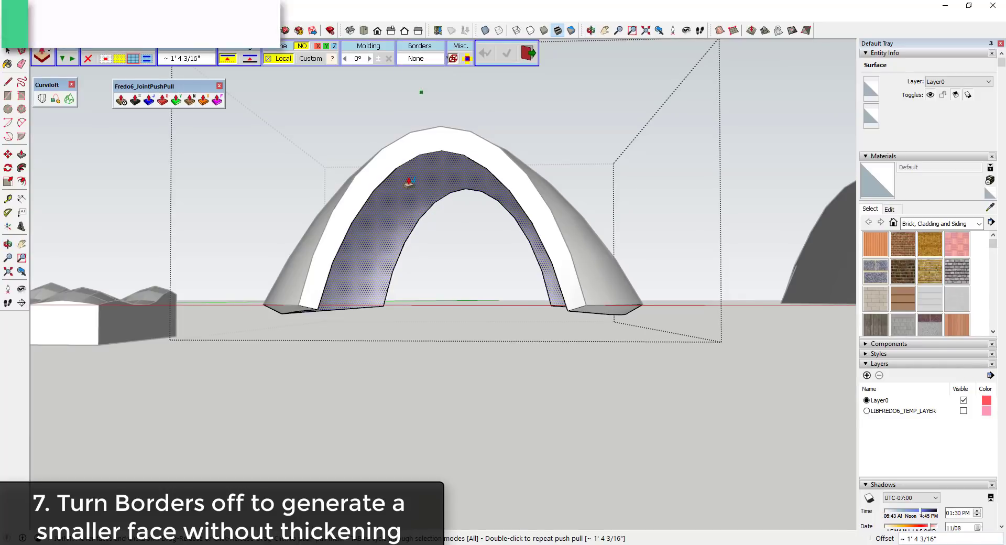
left_click(390, 219)
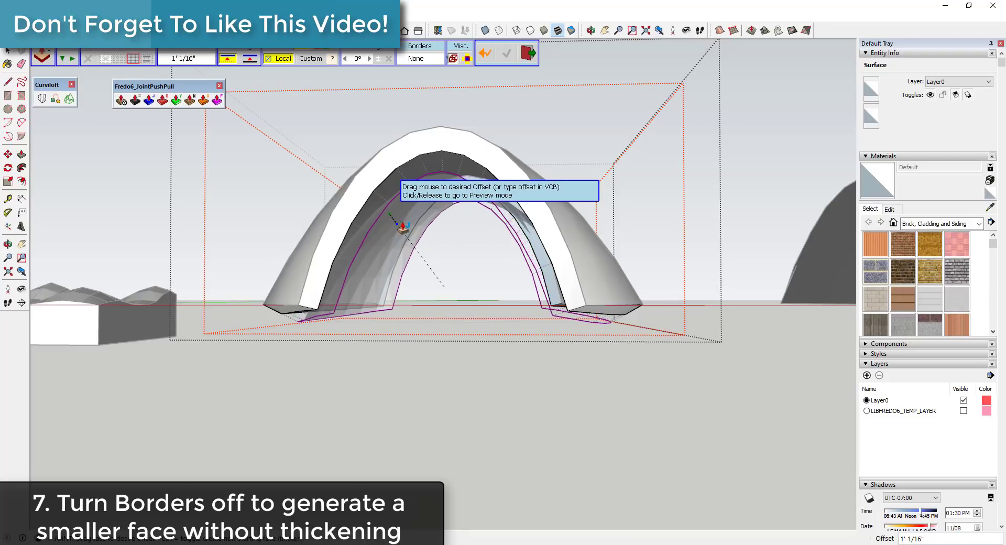
left_click(402, 224)
left_click(427, 231)
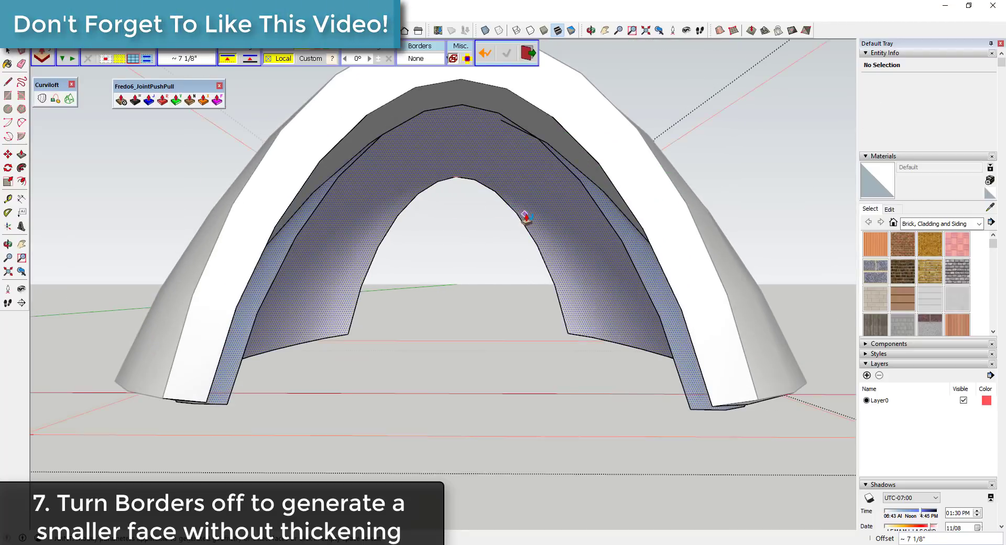
middle_click_drag(525, 215, 534, 220)
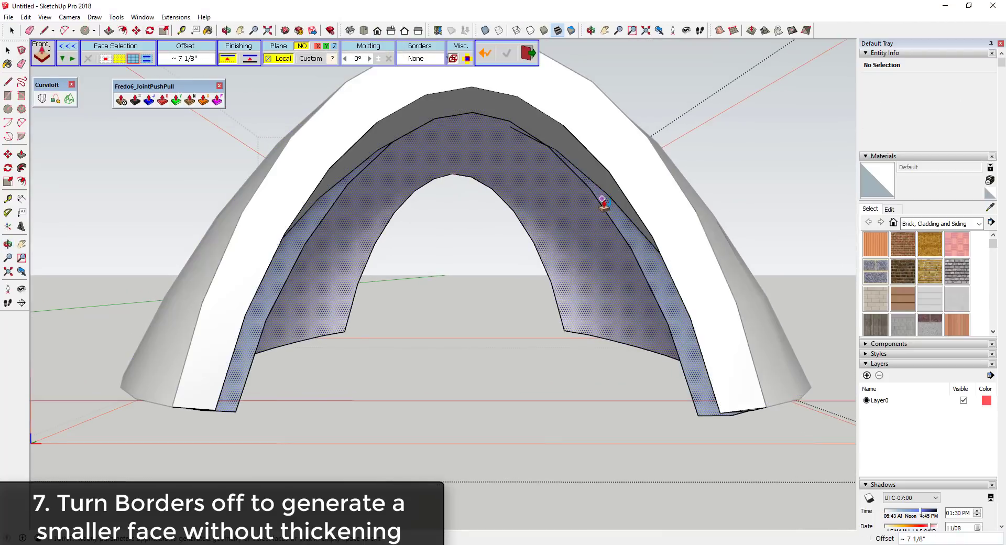
middle_click_drag(601, 207, 419, 212)
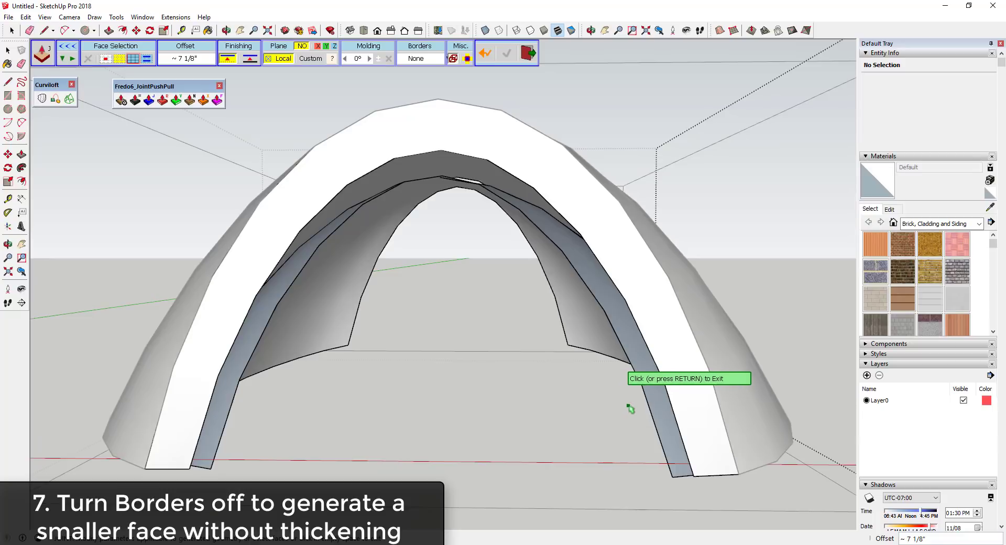
left_click(458, 197)
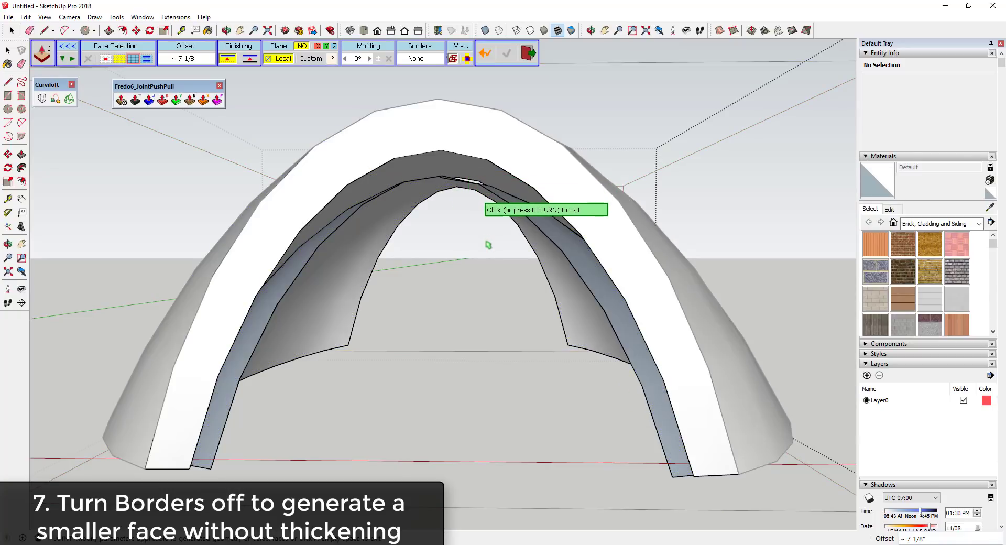
scroll(488, 244, "down", 4)
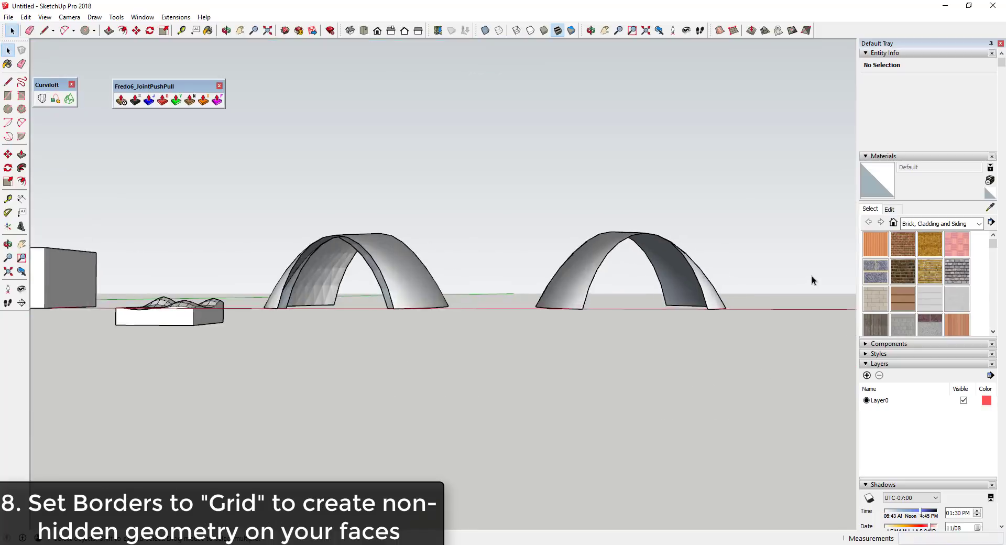
Step: Thicken the second arch shell by about 1' 3 1/8" using Joint Push Pull with Borders set to Grid
middle_click_drag(812, 275, 778, 310)
left_click(586, 249)
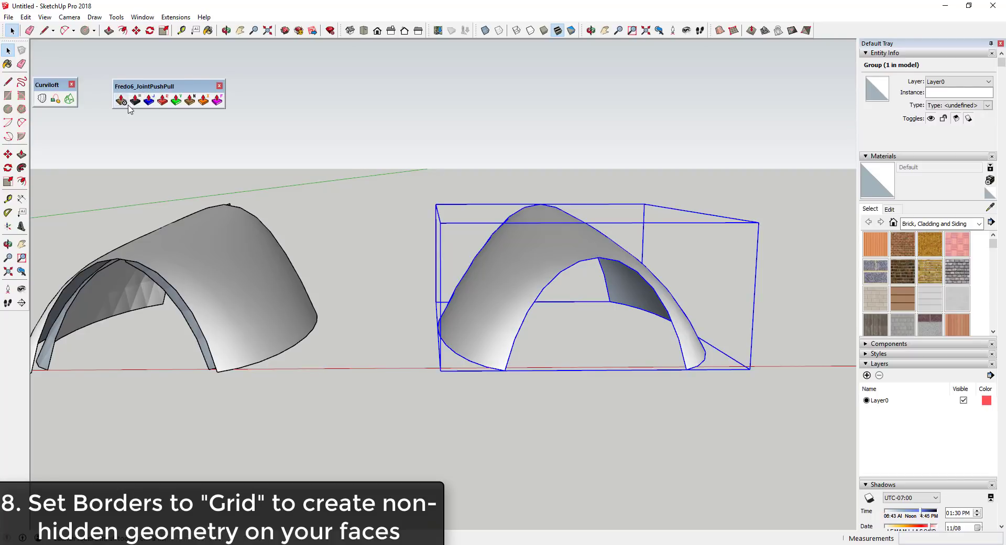
left_click(149, 100)
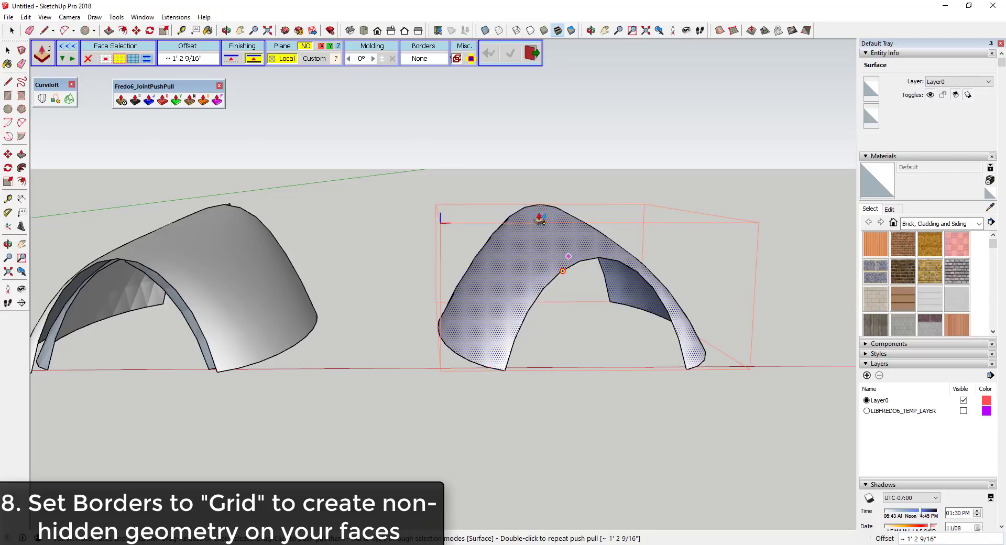
left_click(423, 58)
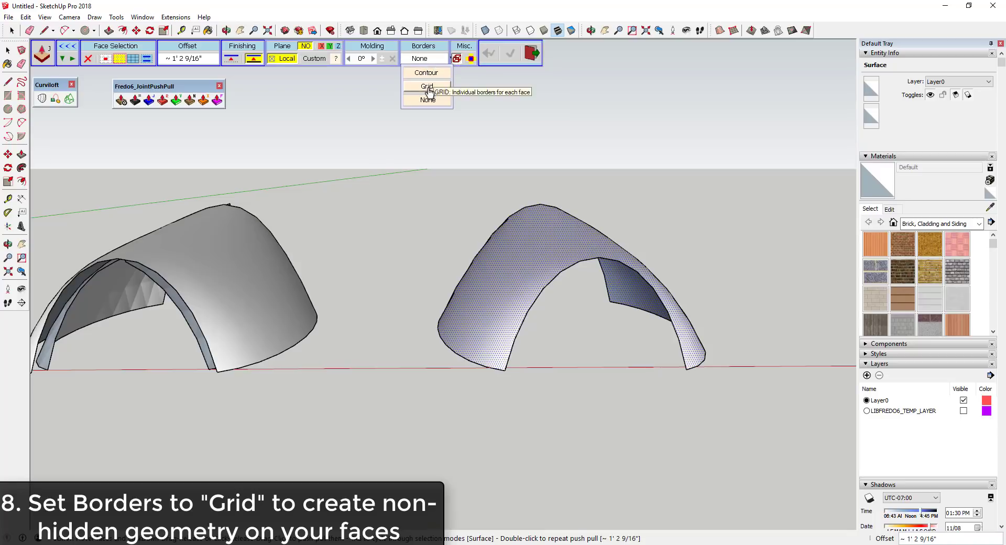
left_click(425, 84)
left_click_drag(581, 238, 583, 231)
left_click(608, 312)
middle_click_drag(609, 283, 563, 235)
scroll(623, 265, "up", 2)
mouse_move(628, 269)
middle_mouse_down()
mouse_move(474, 299)
mouse_move(585, 304)
mouse_move(702, 341)
mouse_move(622, 459)
mouse_move(411, 320)
mouse_move(607, 291)
mouse_move(611, 265)
middle_mouse_up()
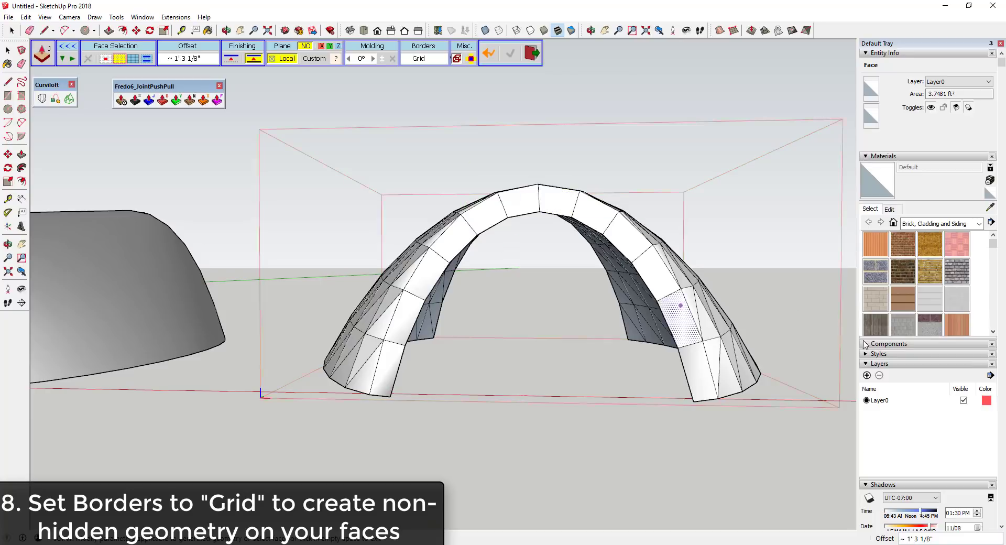
scroll(621, 267, "down", 3)
key("space")
Step: Open the gridded arch group for editing and select all of its geometry
left_click_drag(448, 187, 732, 372)
left_click(592, 252)
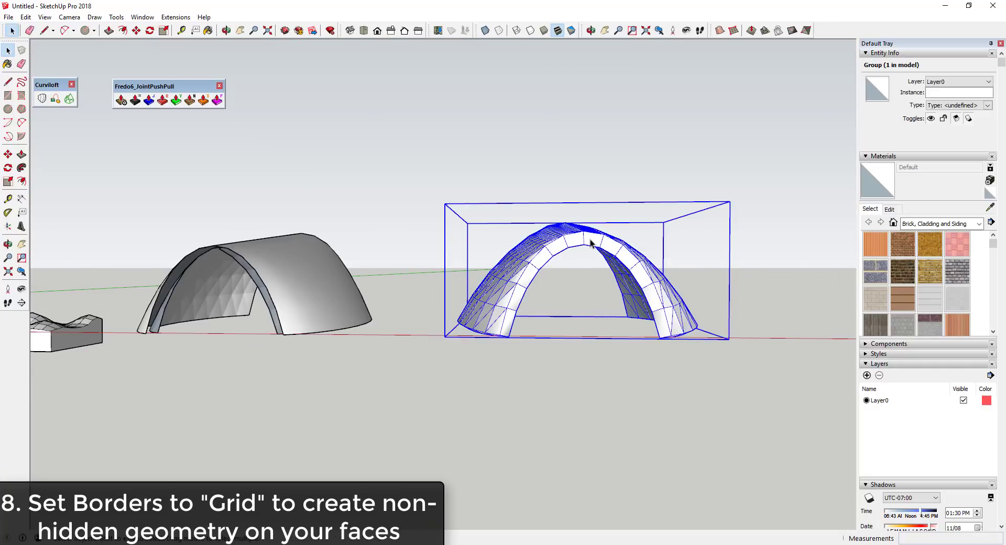
double_click(590, 243)
left_click_drag(447, 189, 713, 376)
left_click(572, 250)
left_click_drag(460, 189, 734, 395)
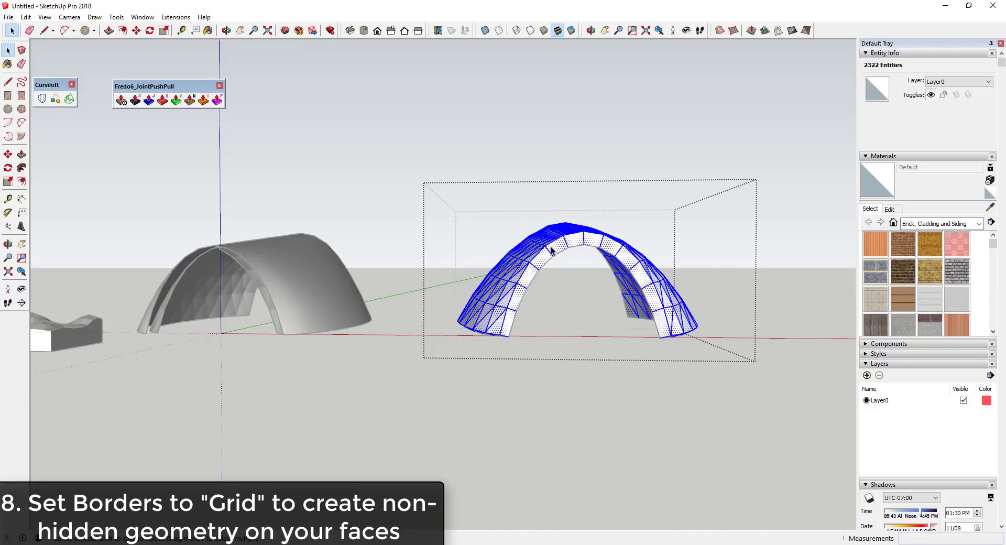
Step: Narrow the selection to faces only, and try removing them to inspect the arch's bare edge grid
right_click(595, 241)
mouse_move(638, 474)
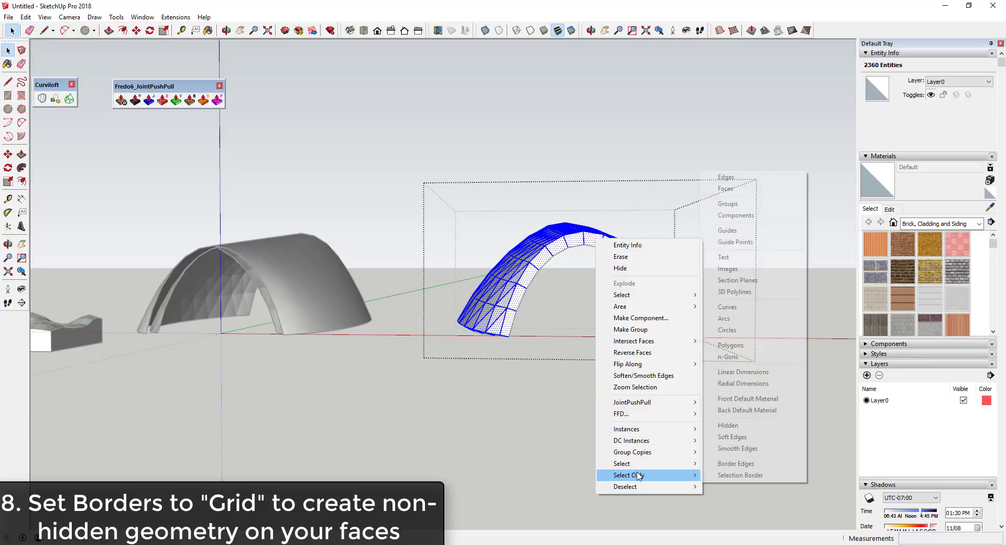
right_click(576, 244)
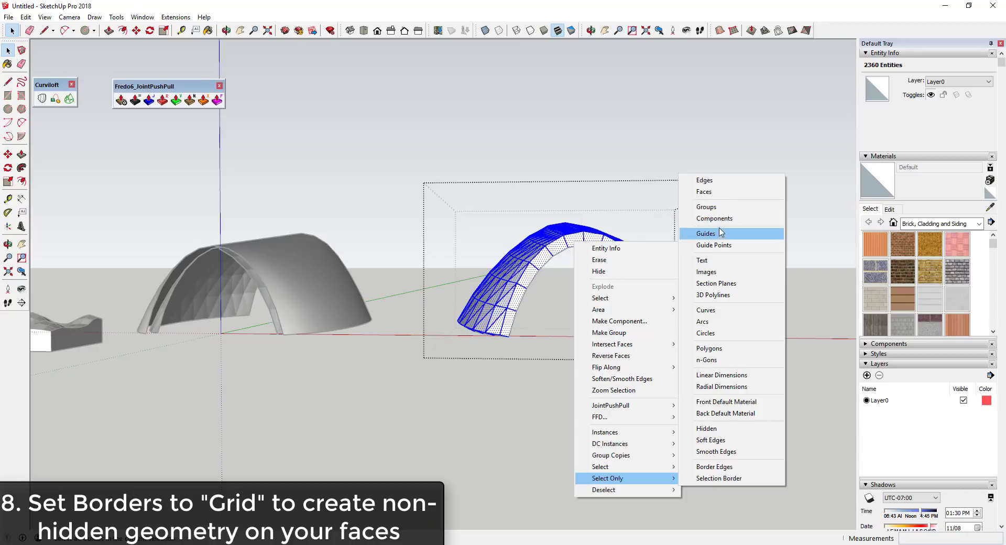
left_click(717, 192)
middle_click_drag(702, 231, 506, 285)
scroll(563, 275, "up", 3)
middle_click_drag(540, 255, 588, 283)
scroll(587, 283, "down", 8)
key("space")
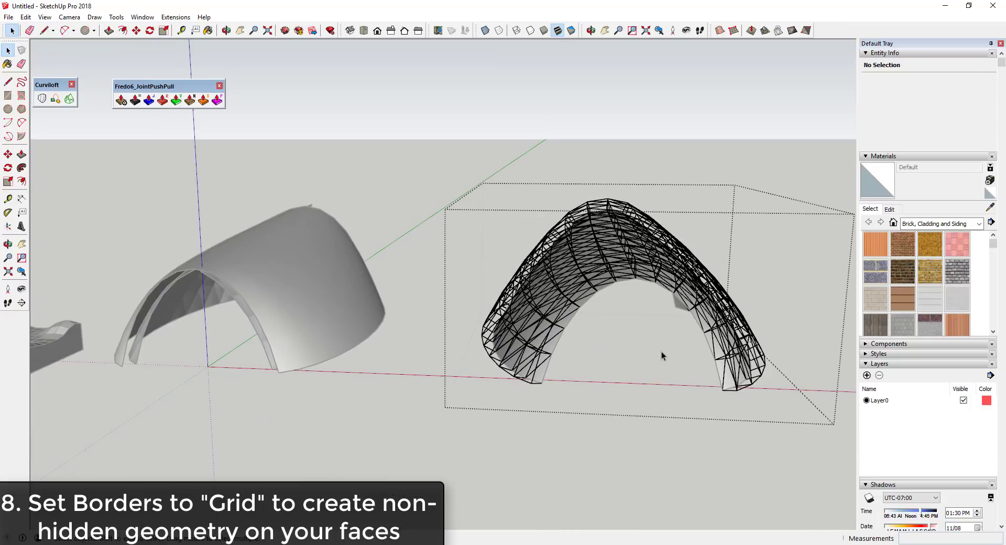
key("Escape")
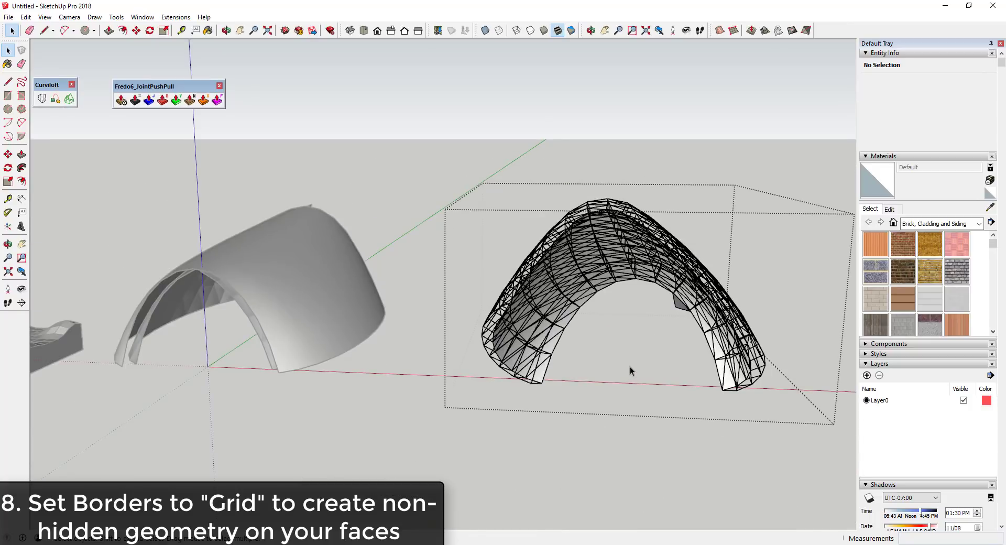